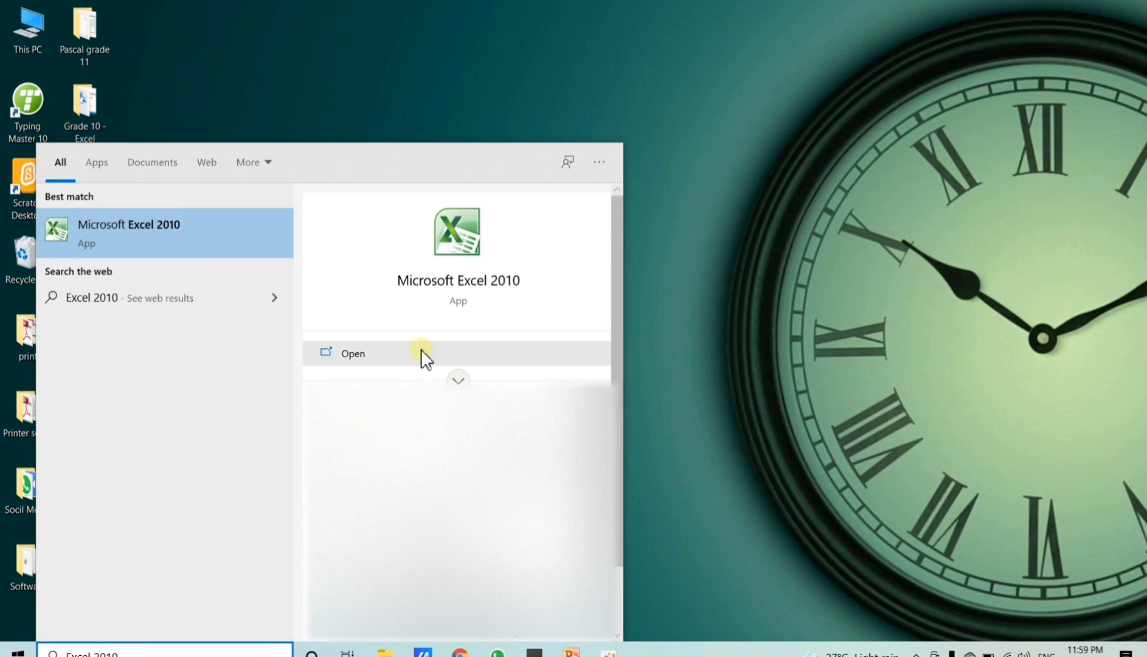
Step: Open Microsoft Excel 2010 with a blank workbook
{"action": "left_click", "coordinate": [437, 283]}
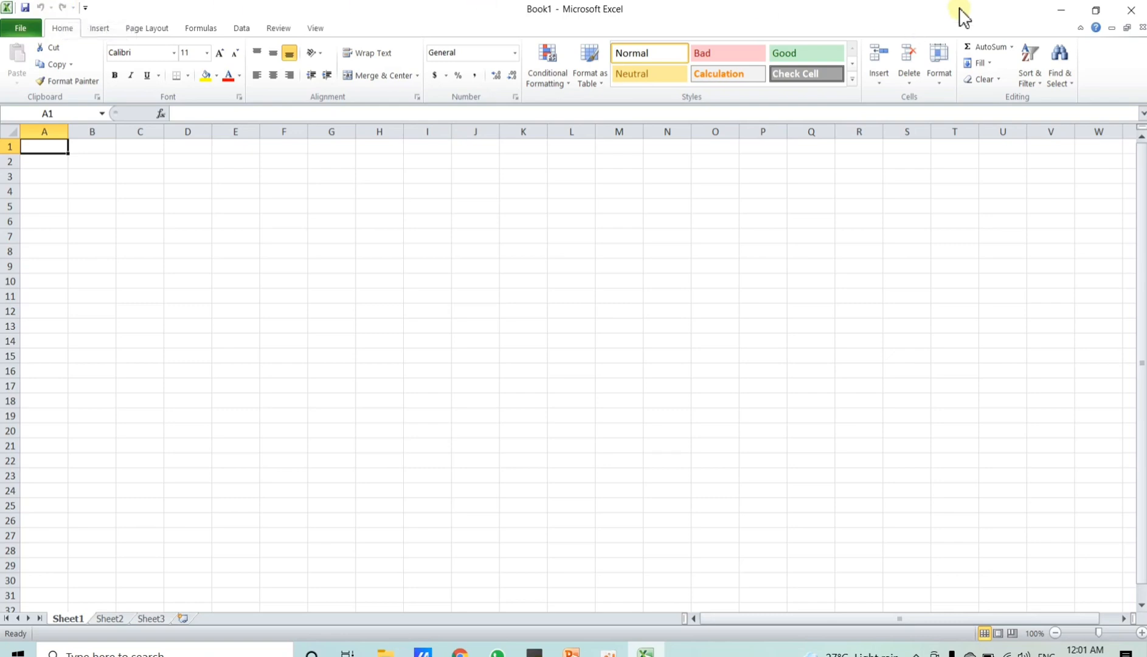
Step: Shrink the workbook window and maximize it again, and minimize it and bring it back to full size
{"action": "left_click", "coordinate": [1103, 8]}
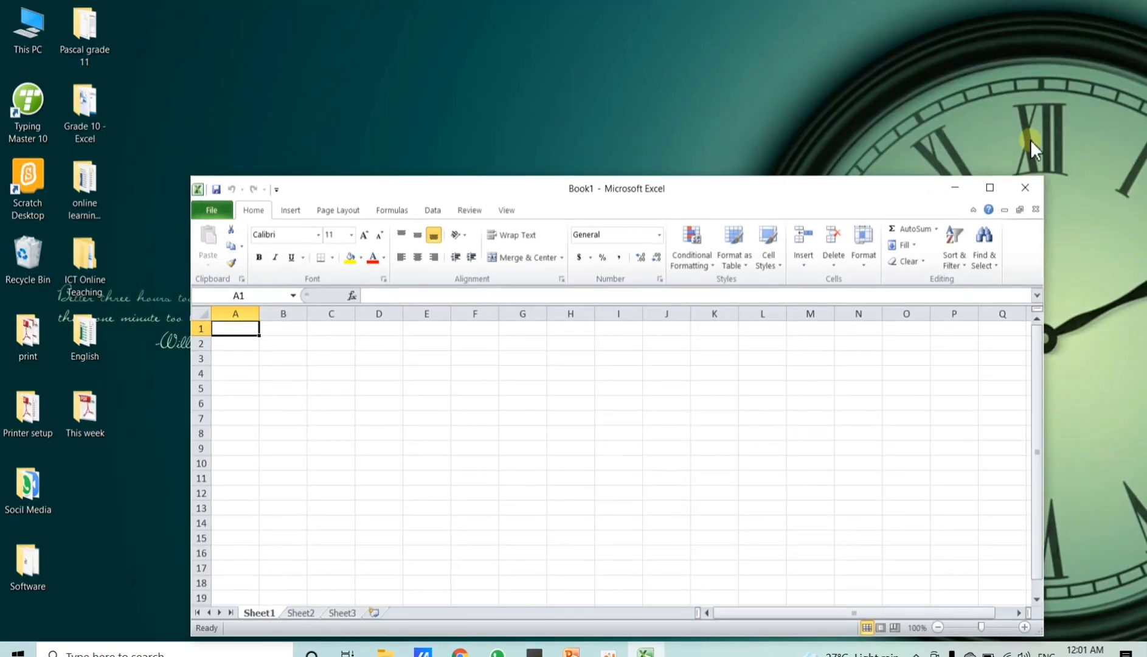
{"action": "left_click", "coordinate": [990, 187]}
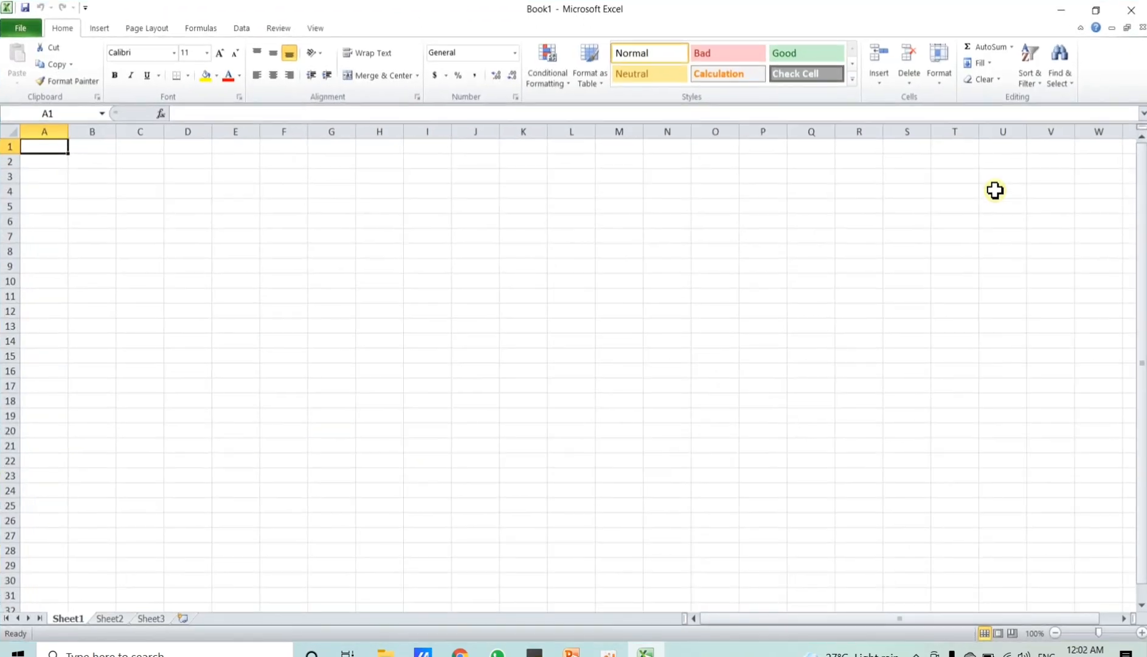
{"action": "left_click", "coordinate": [1068, 11]}
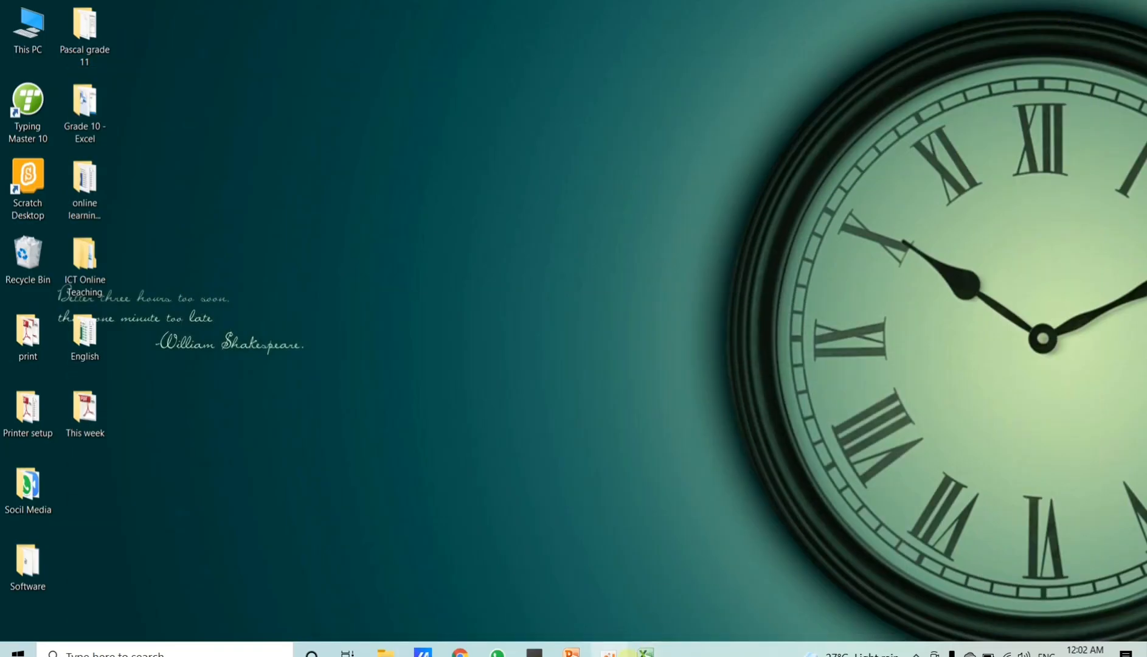
{"action": "left_click", "coordinate": [652, 653]}
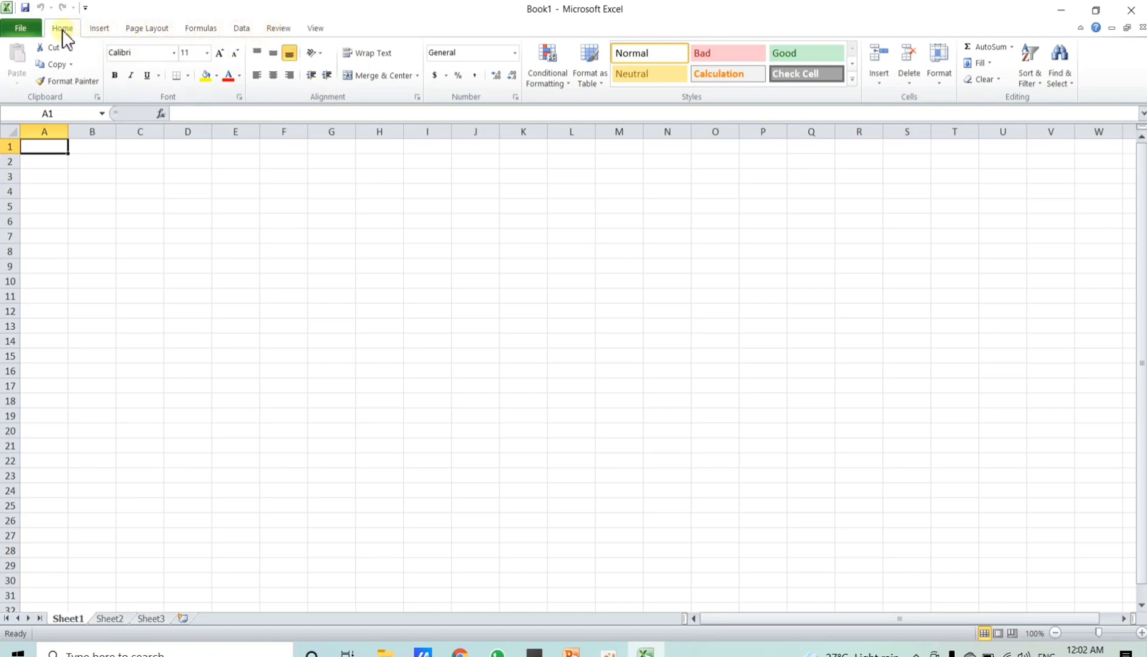
Step: Examine the Insert, Page Layout, Formulas, Data, Review and View commands in turn, and return to the Home commands
{"action": "left_click", "coordinate": [104, 34]}
{"action": "left_click", "coordinate": [146, 28]}
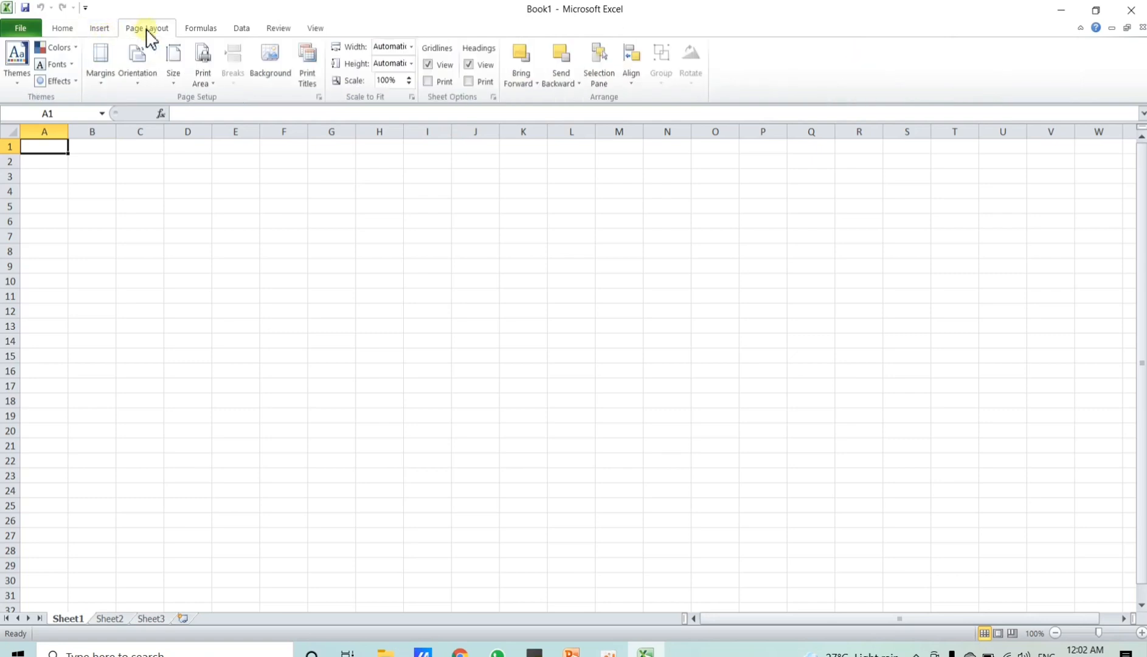
{"action": "left_click", "coordinate": [200, 29]}
{"action": "left_click", "coordinate": [246, 30]}
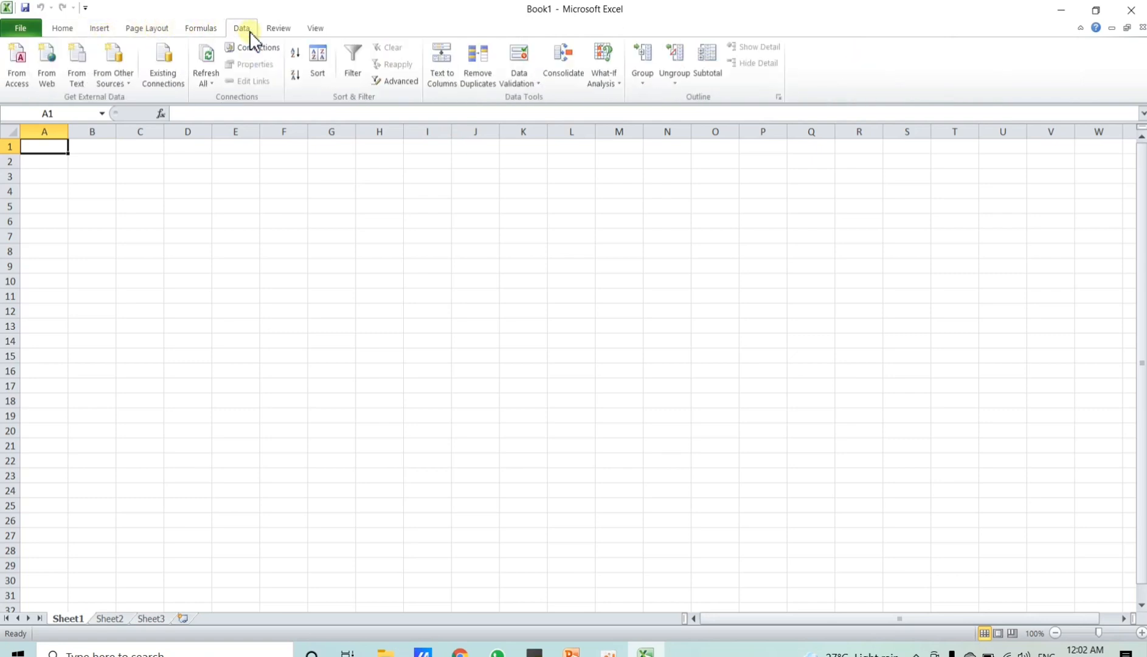
{"action": "left_click", "coordinate": [278, 29]}
{"action": "left_click", "coordinate": [314, 31]}
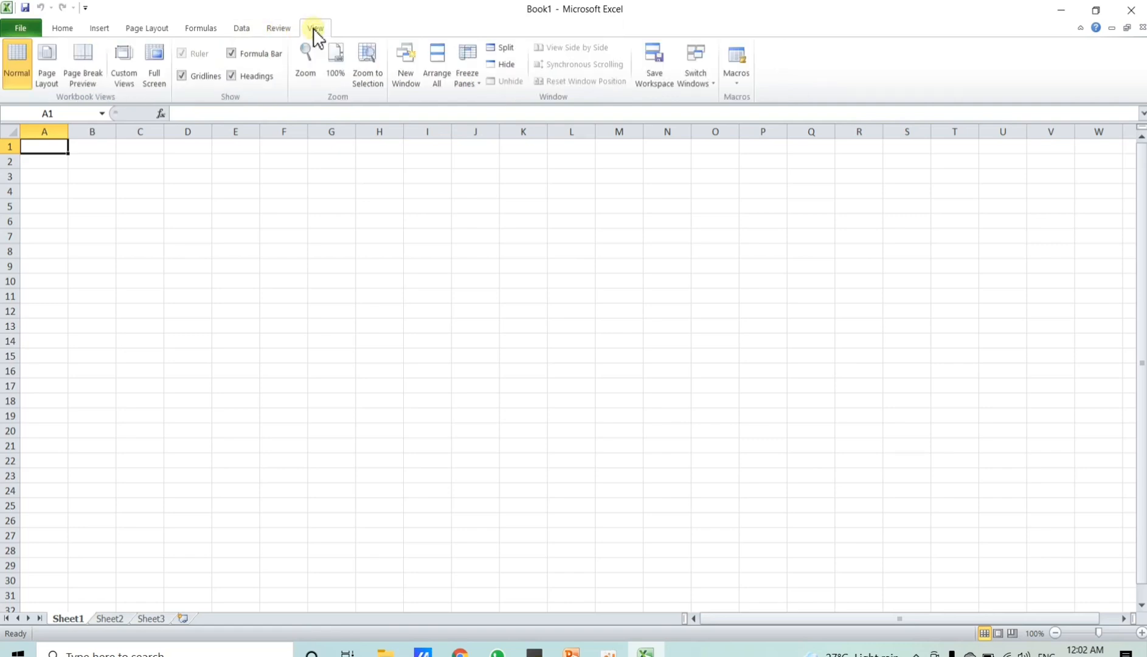
{"action": "left_click", "coordinate": [66, 31]}
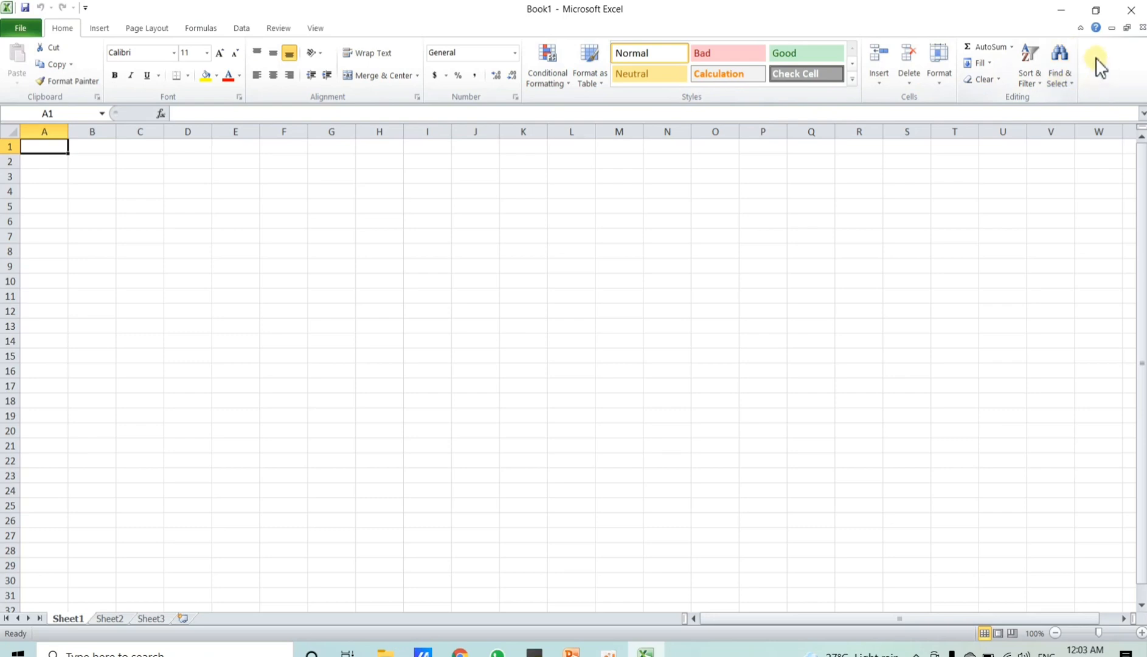
Step: Compare the command groups of Insert, Page Layout and Formulas with those of Home, ending on Home
{"action": "left_click", "coordinate": [101, 30]}
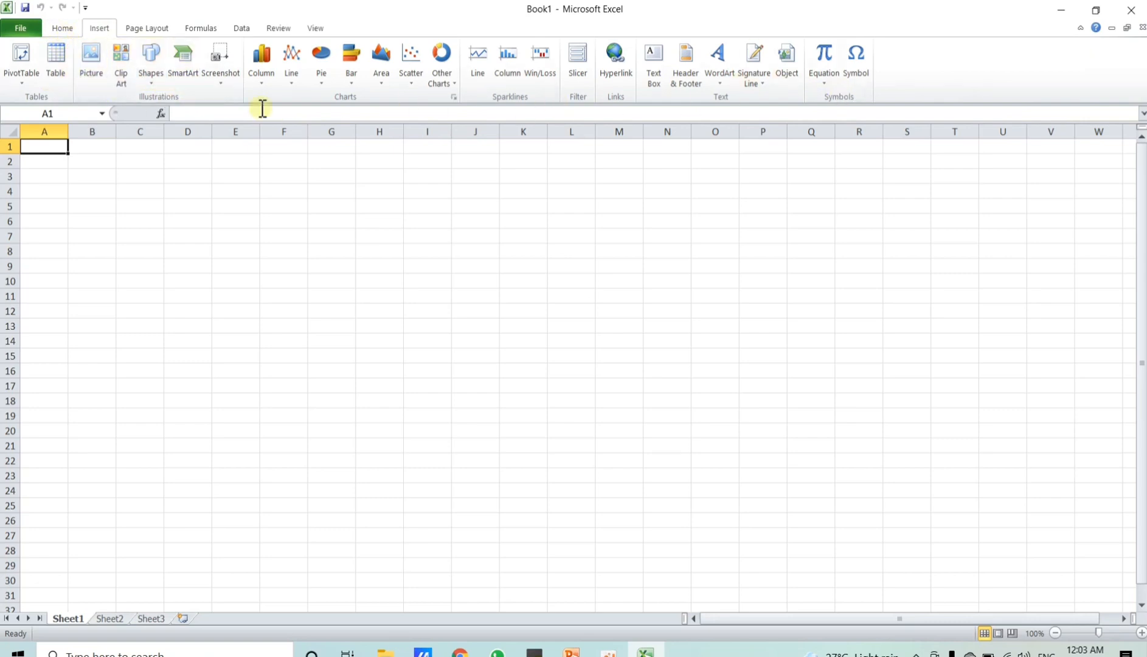
{"action": "left_click", "coordinate": [149, 29]}
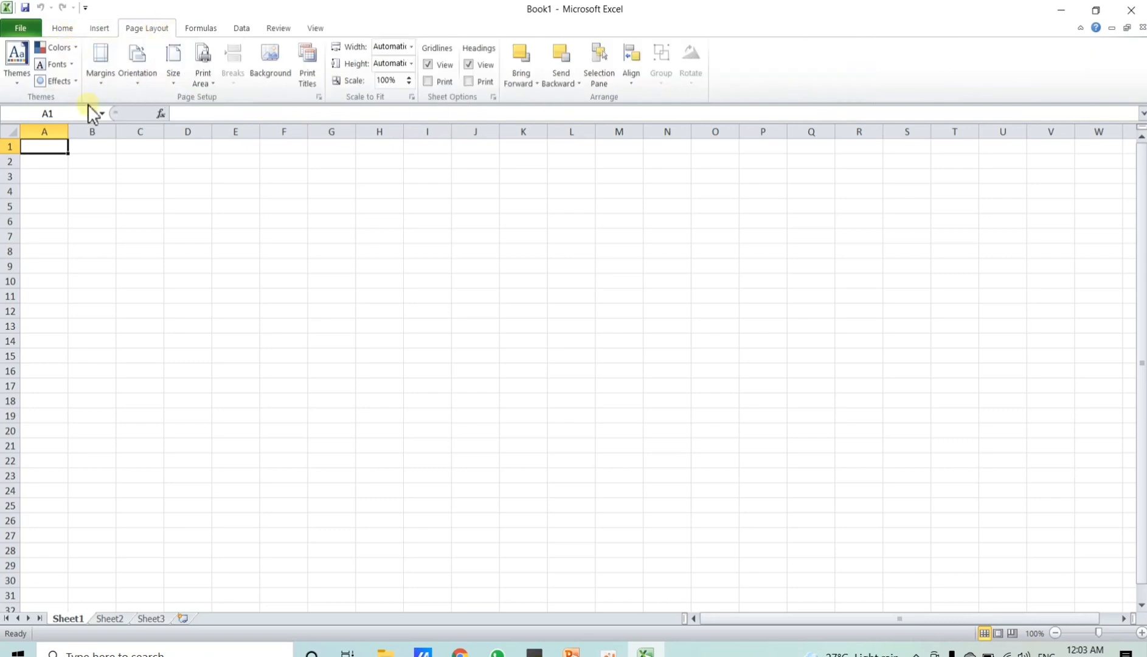
{"action": "left_click", "coordinate": [64, 31]}
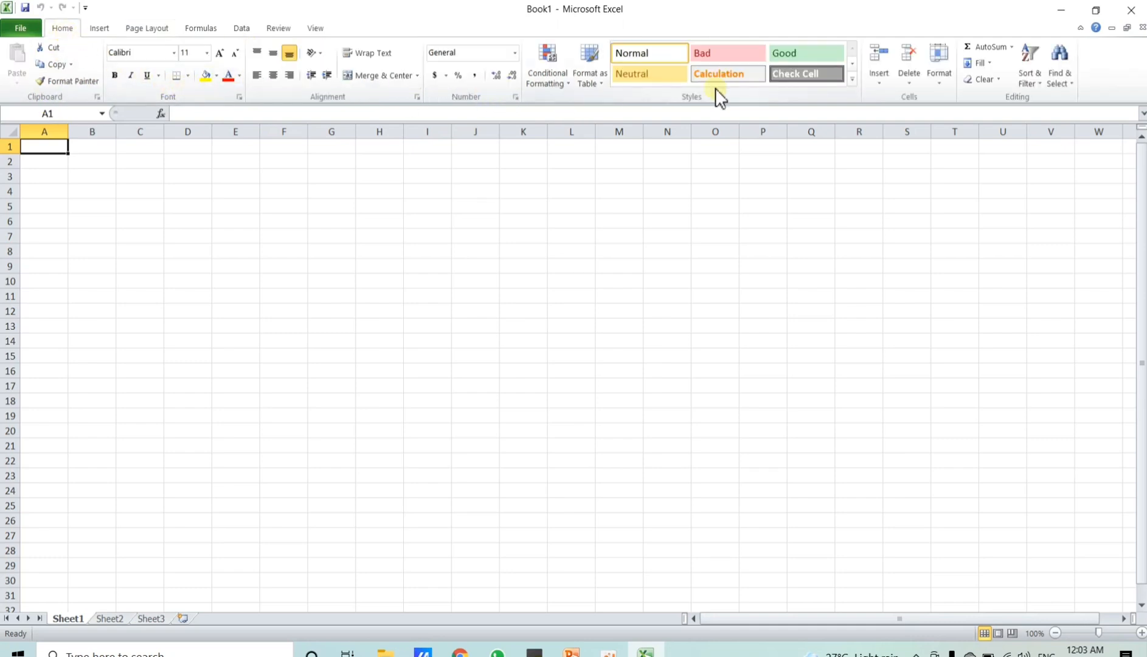
{"action": "left_click", "coordinate": [101, 29]}
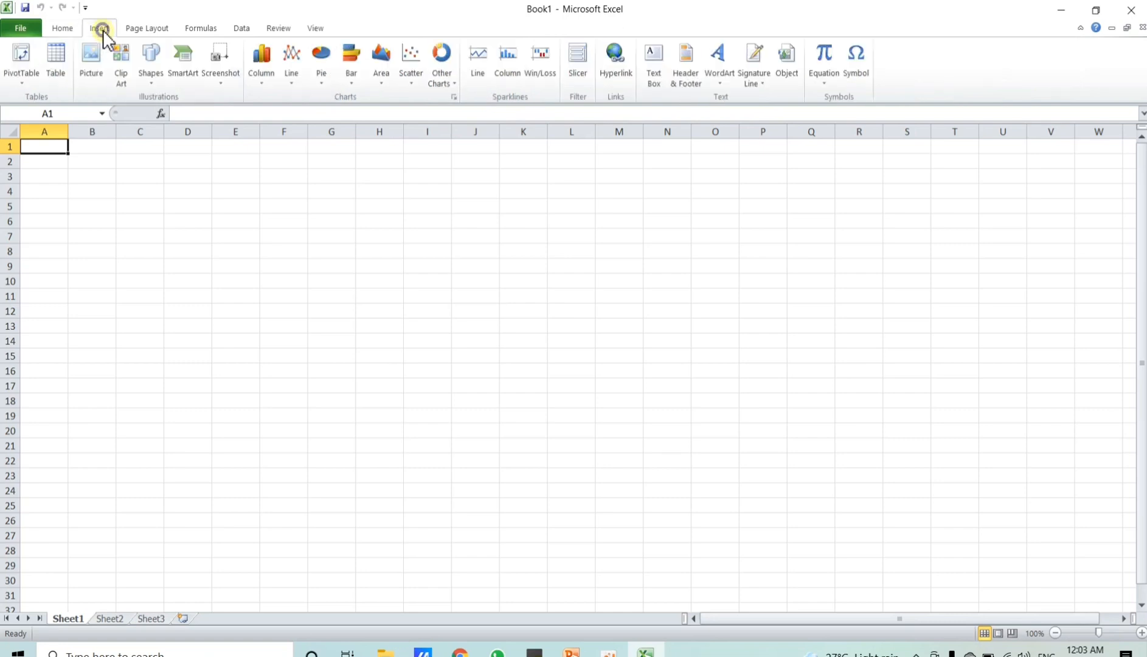
{"action": "left_click", "coordinate": [145, 34]}
{"action": "left_click", "coordinate": [204, 34]}
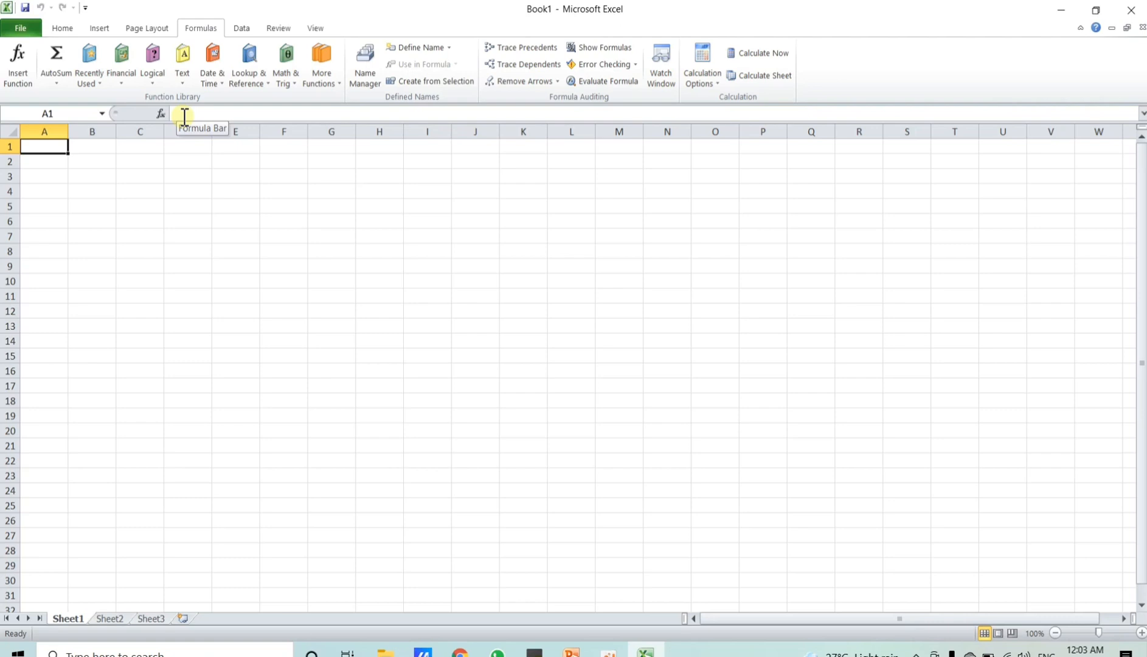
{"action": "left_click", "coordinate": [62, 30]}
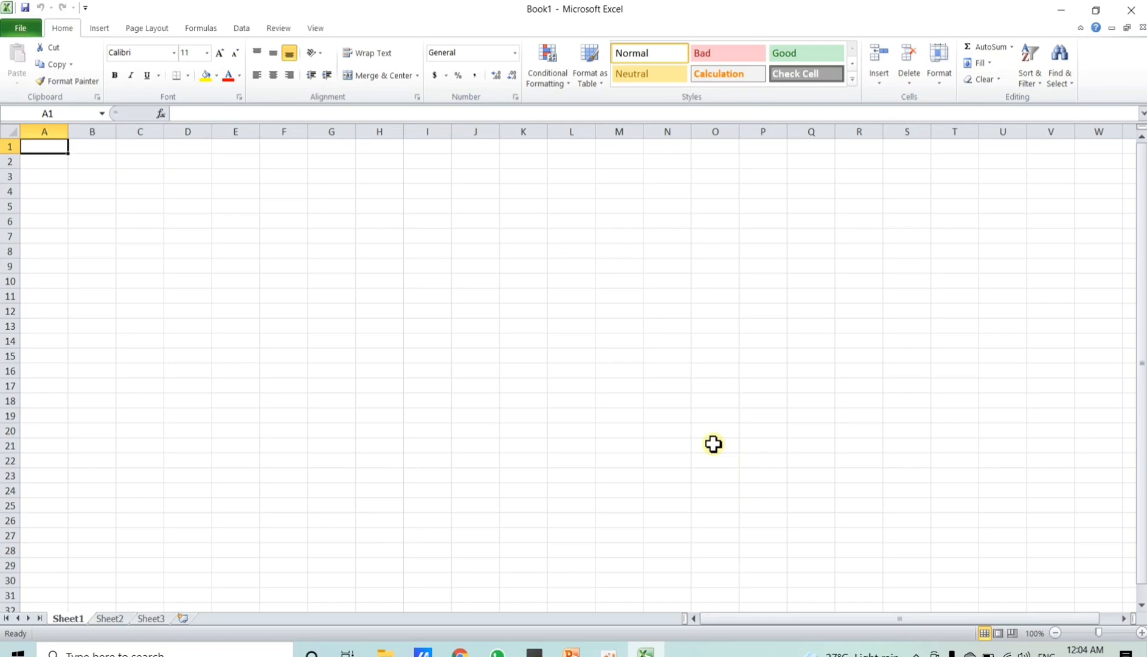
{"action": "type", "text": "bvbn"}
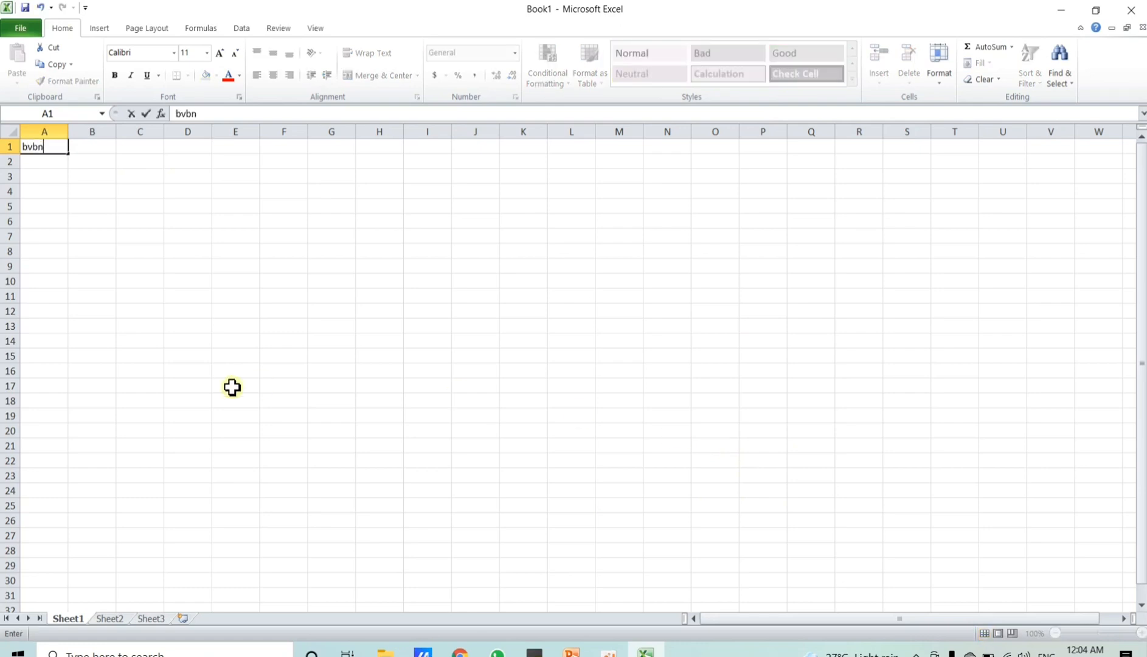
{"action": "key", "text": "BackSpace"}
{"action": "key", "text": "BackSpace"}
{"action": "key", "text": "BackSpace"}
{"action": "key", "text": "BackSpace"}
{"action": "left_click", "coordinate": [101, 374]}
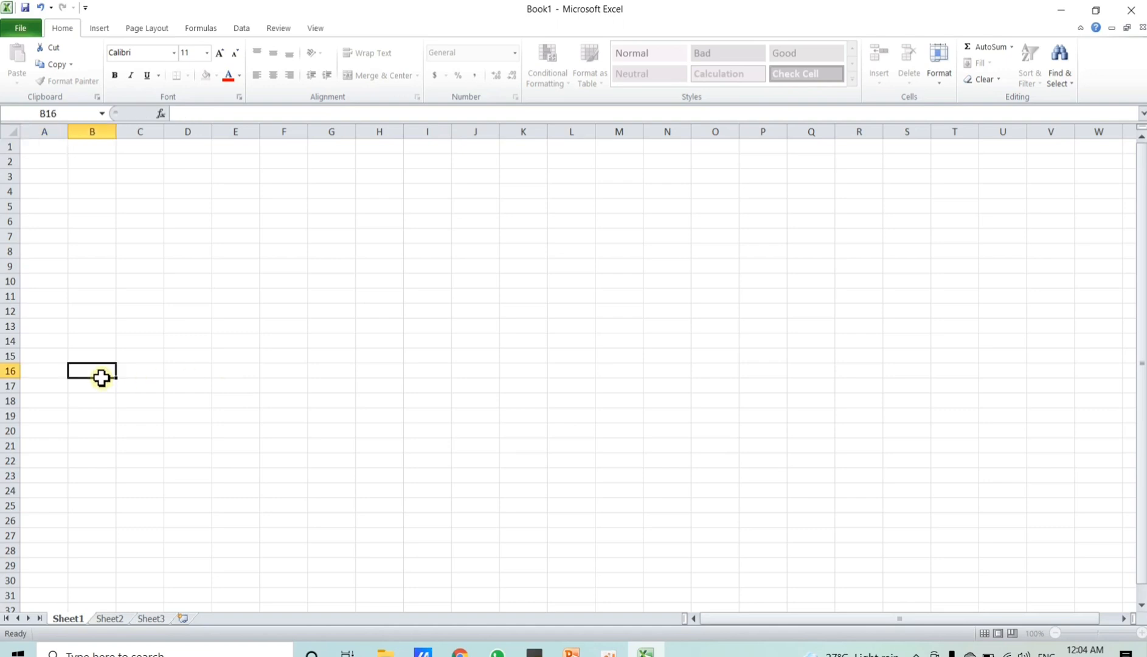
Step: Select cell A1, whole columns A, B and C, and rows 12 and 13, one at a time
{"action": "left_click", "coordinate": [56, 147]}
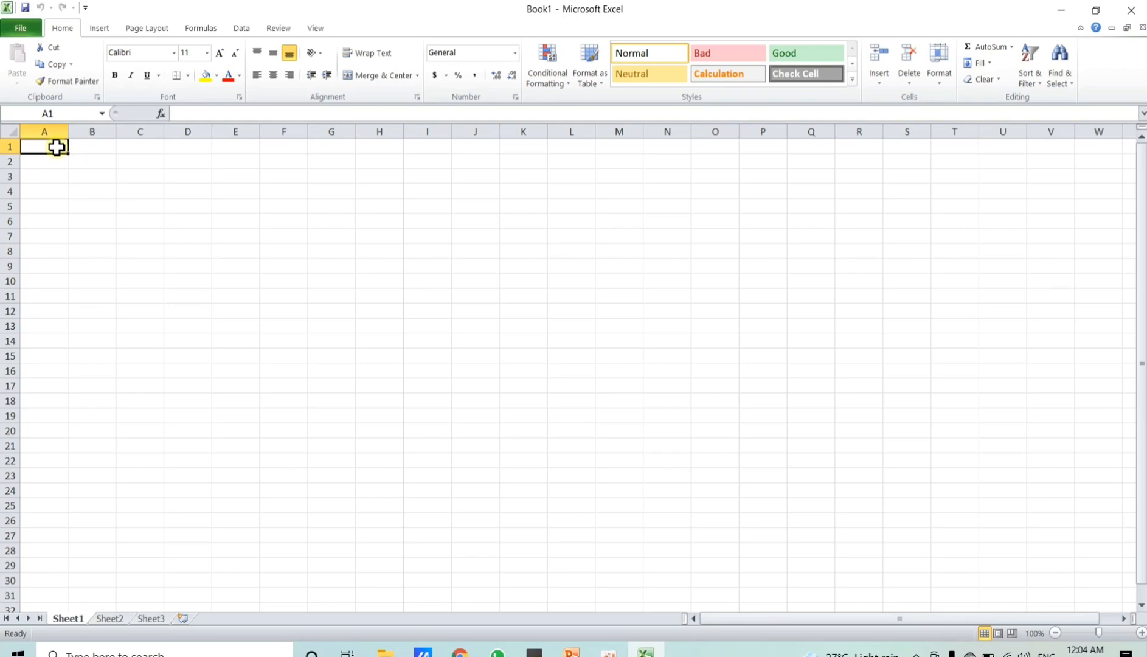
{"action": "left_click", "coordinate": [48, 129]}
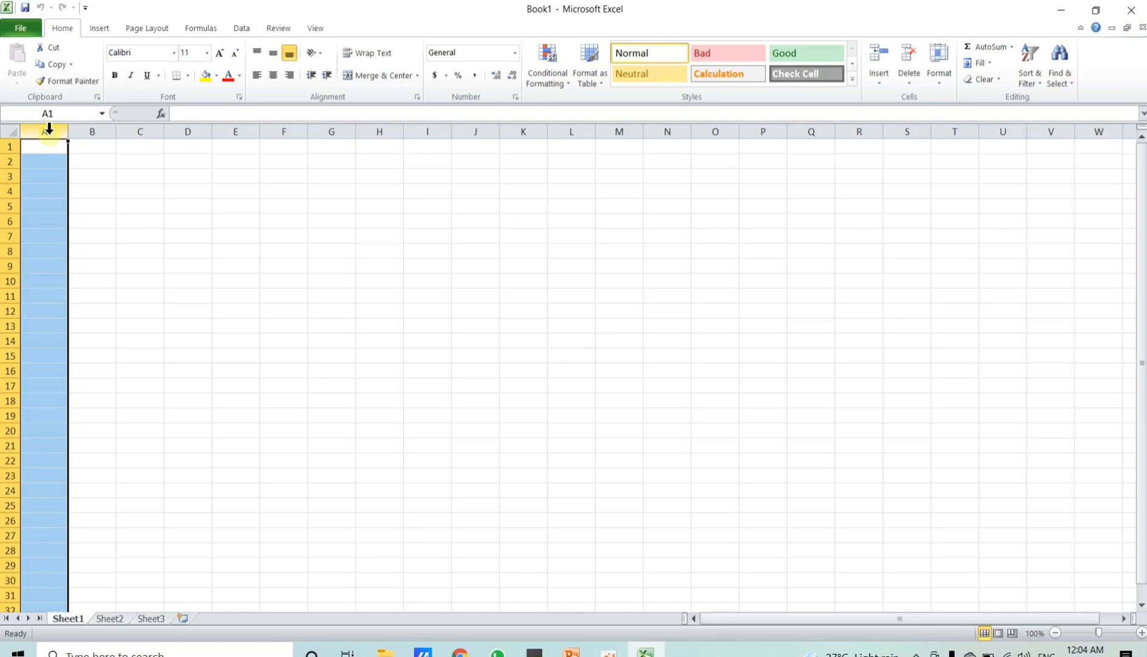
{"action": "left_click", "coordinate": [93, 129]}
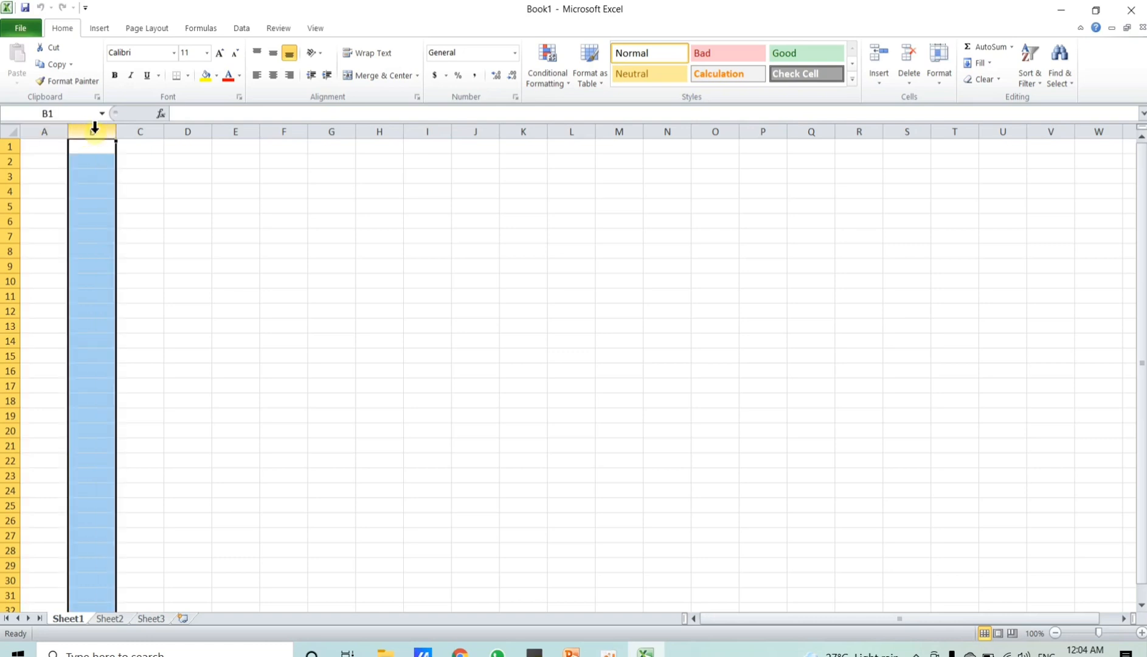
{"action": "left_click", "coordinate": [139, 126]}
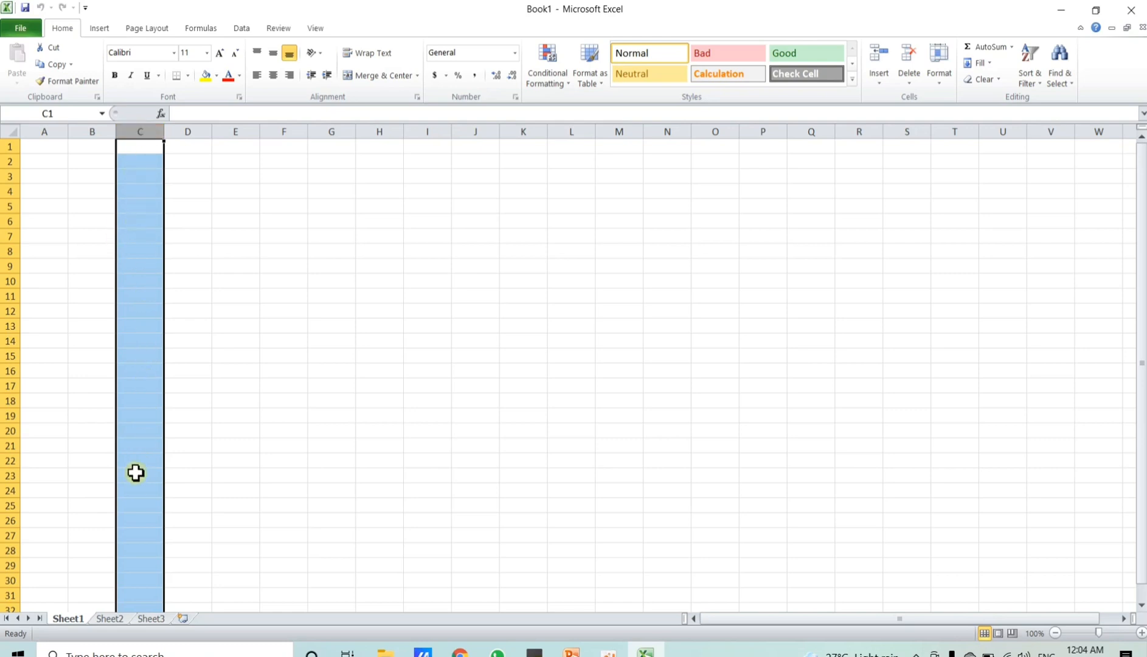
{"action": "left_click", "coordinate": [5, 310]}
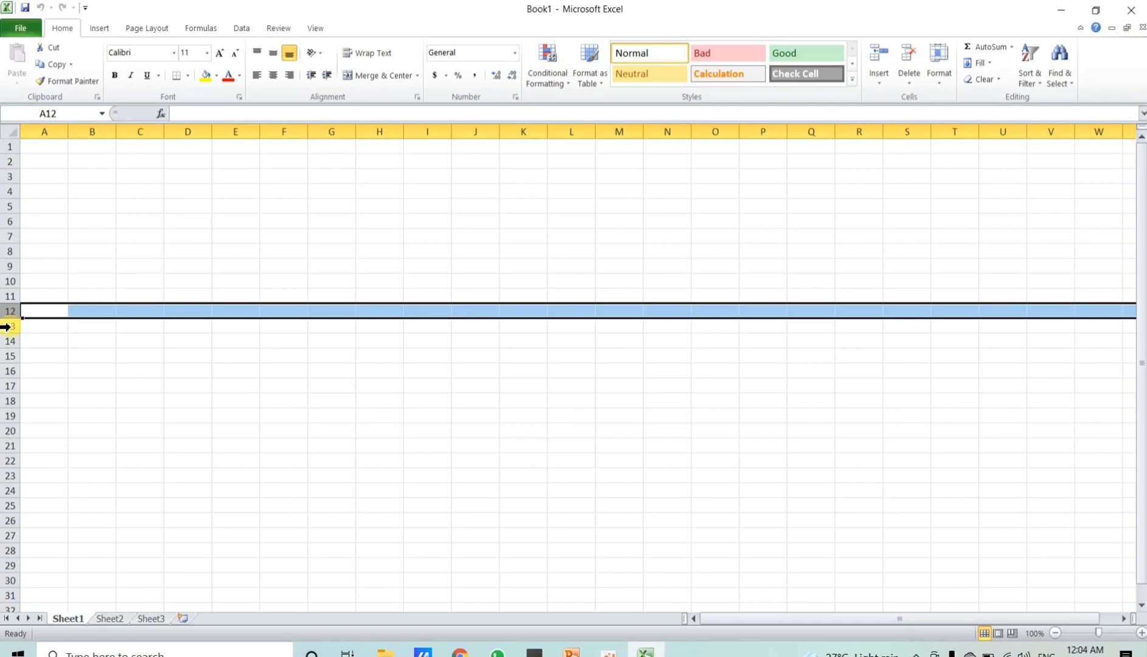
{"action": "left_click", "coordinate": [5, 325]}
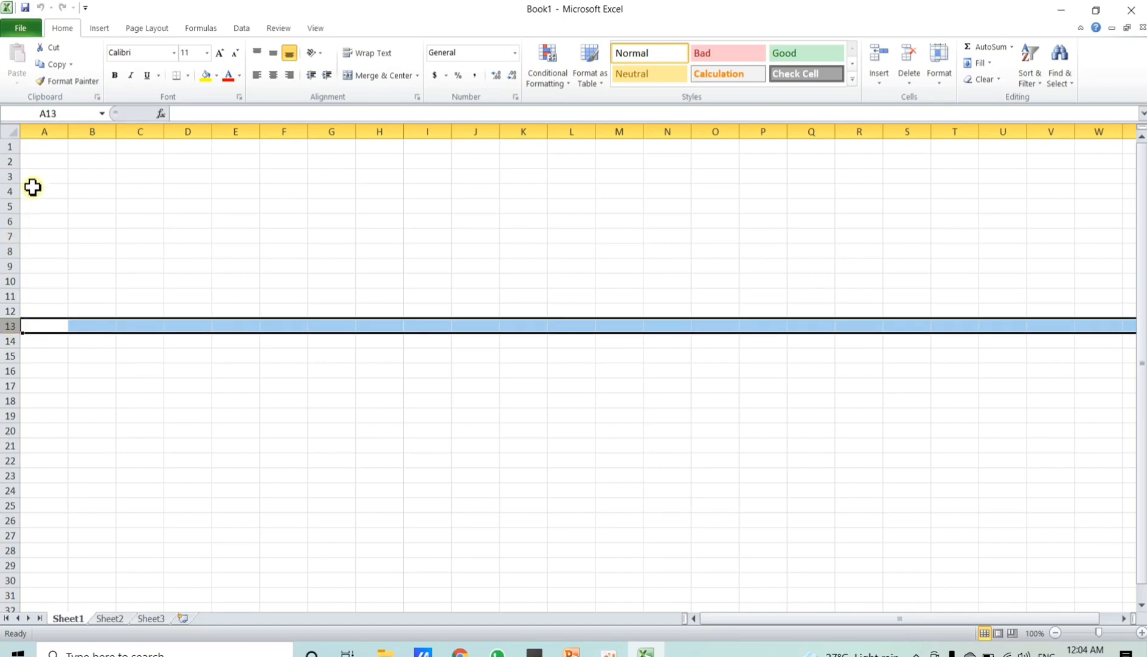
Step: Select entire columns A and E and entire rows 1 and 2, one at a time
{"action": "left_click", "coordinate": [46, 129]}
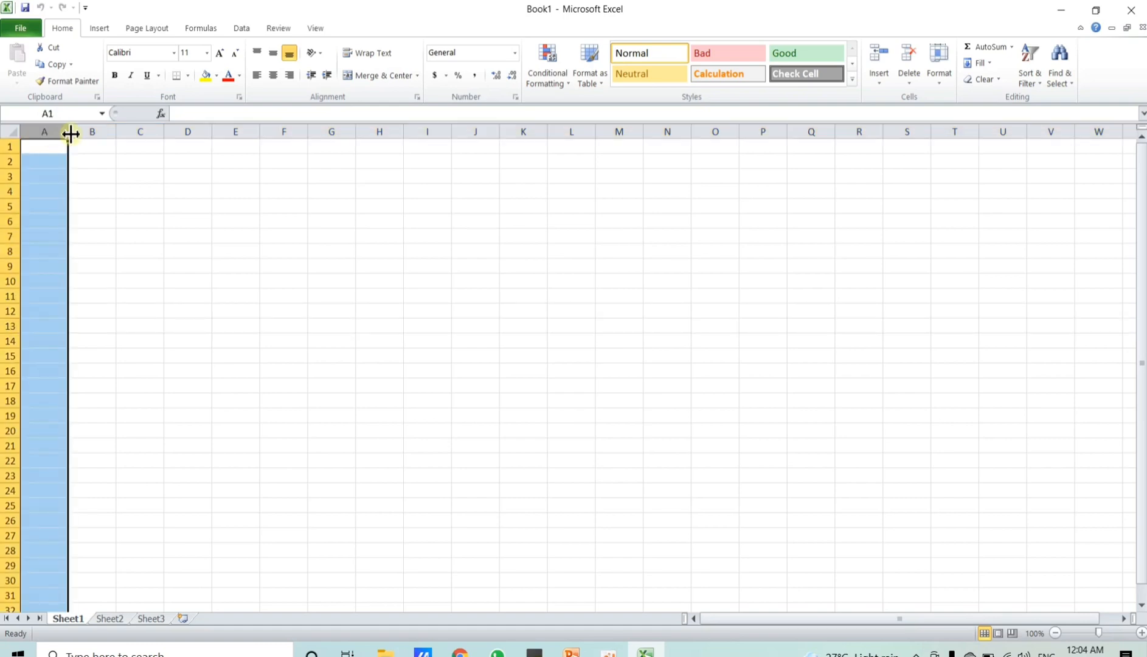
{"action": "left_click", "coordinate": [233, 128]}
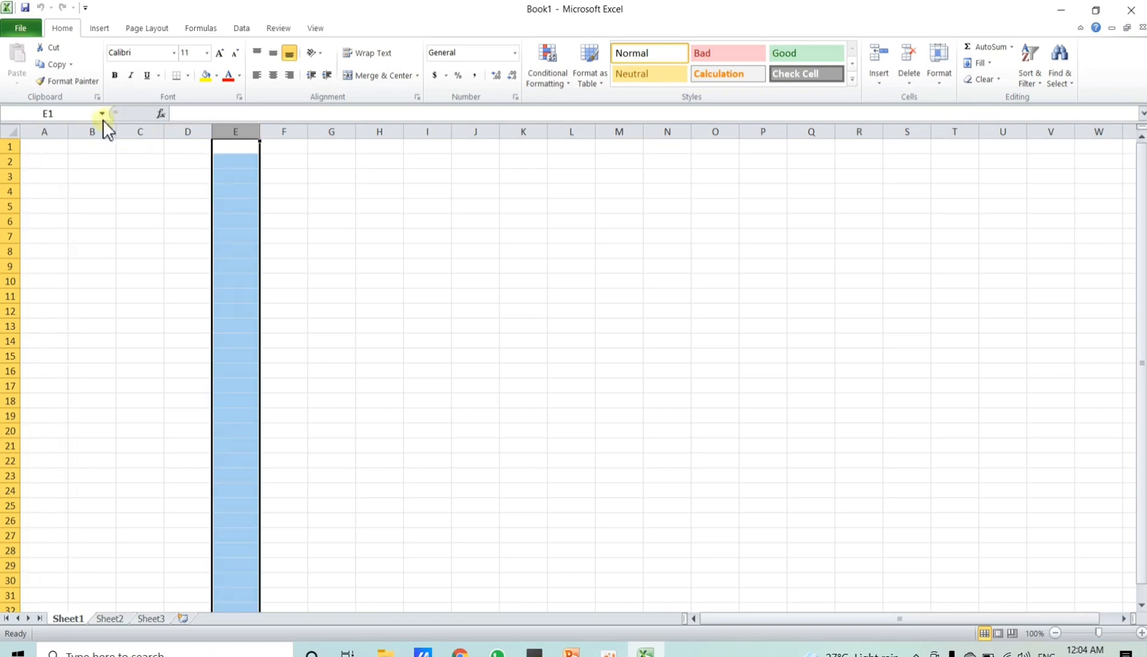
{"action": "left_click", "coordinate": [11, 147]}
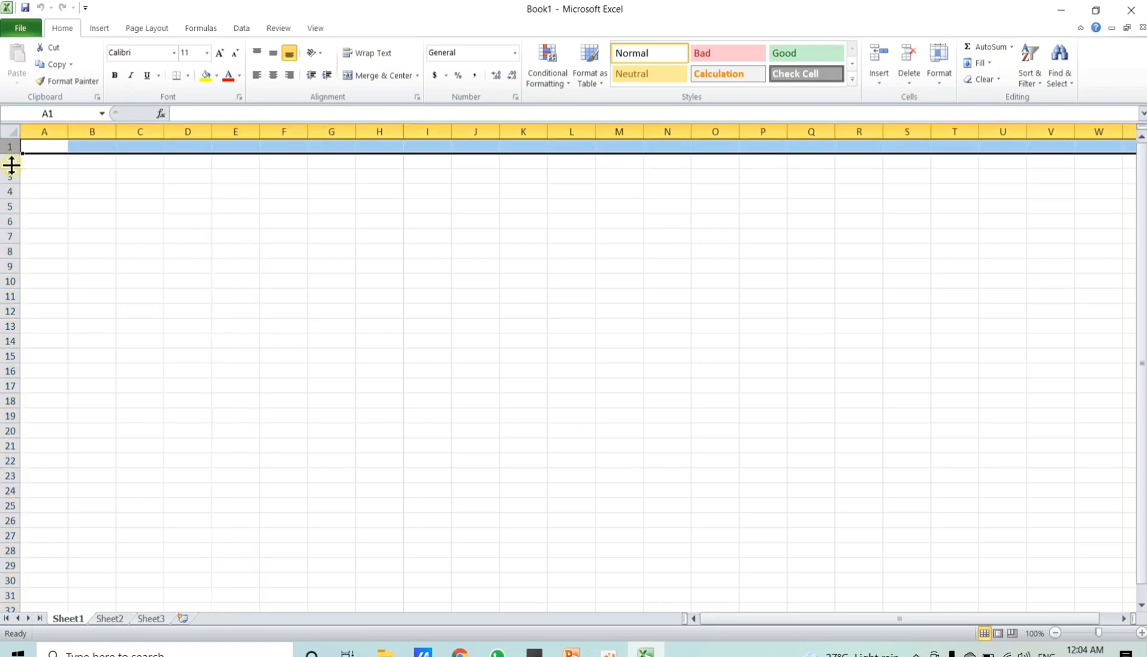
{"action": "left_click", "coordinate": [4, 162]}
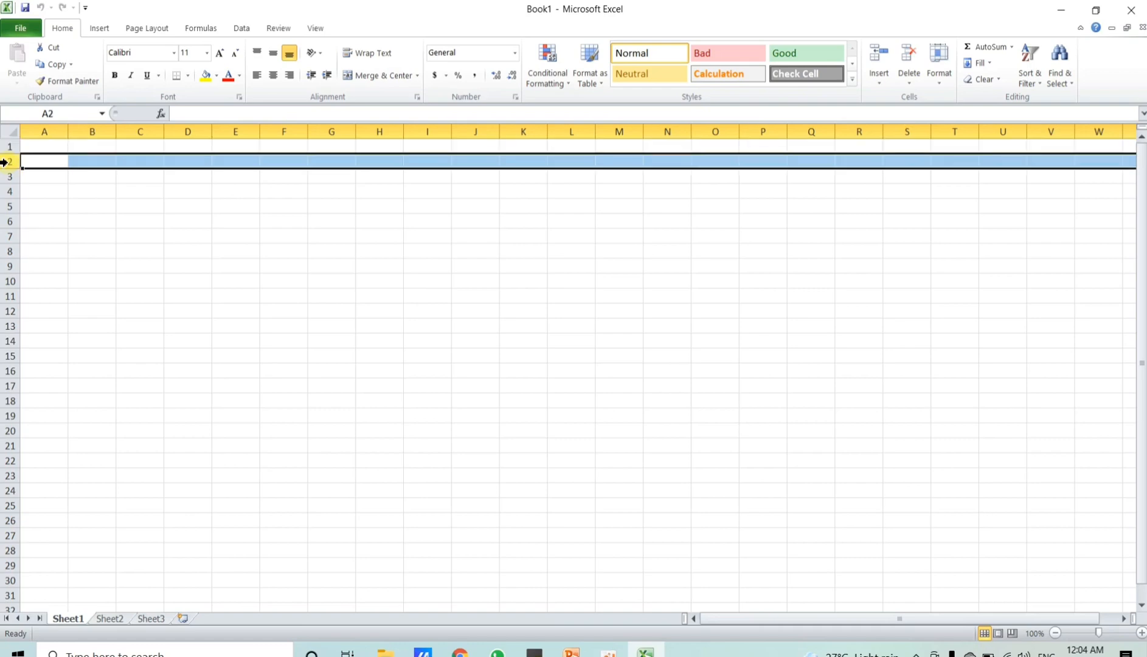
{"action": "left_click", "coordinate": [10, 184]}
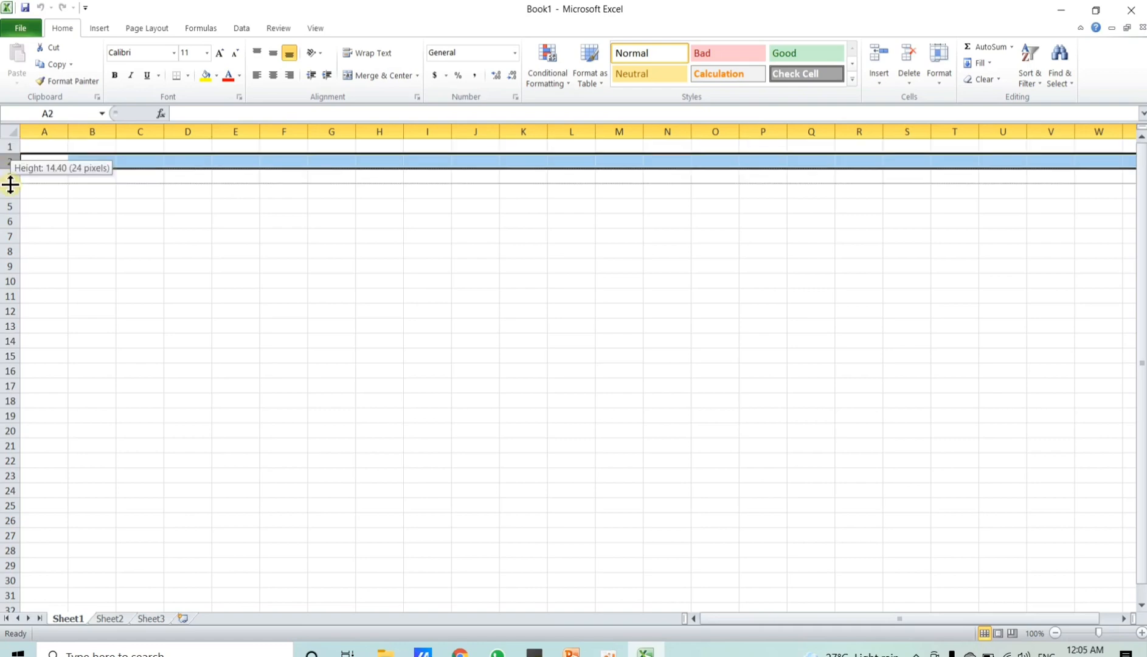
Step: From cell A1, jump to the sheet's last column and back, and to its last row and back
{"action": "left_click", "coordinate": [42, 148]}
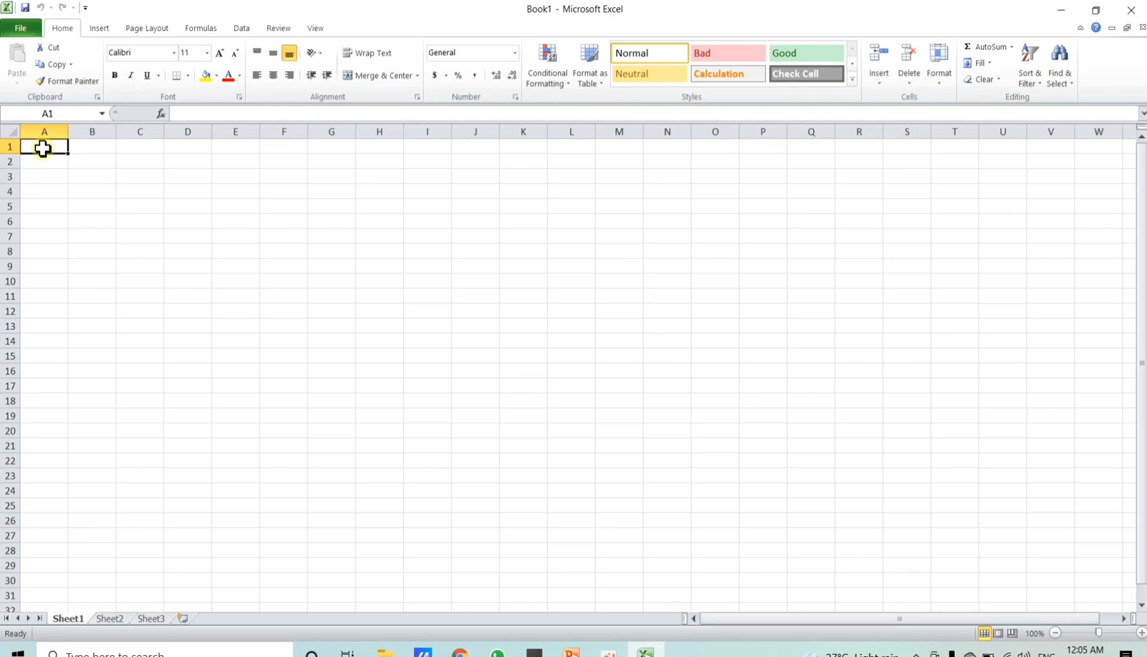
{"action": "key", "text": "ctrl+Right"}
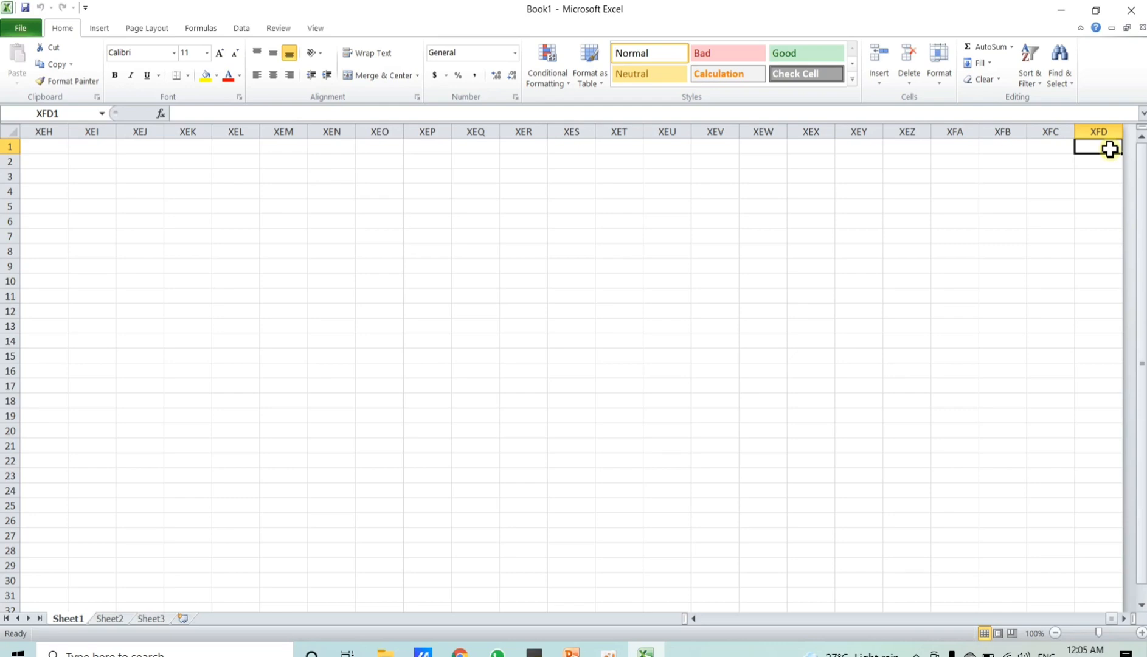
{"action": "key", "text": "ctrl+Left"}
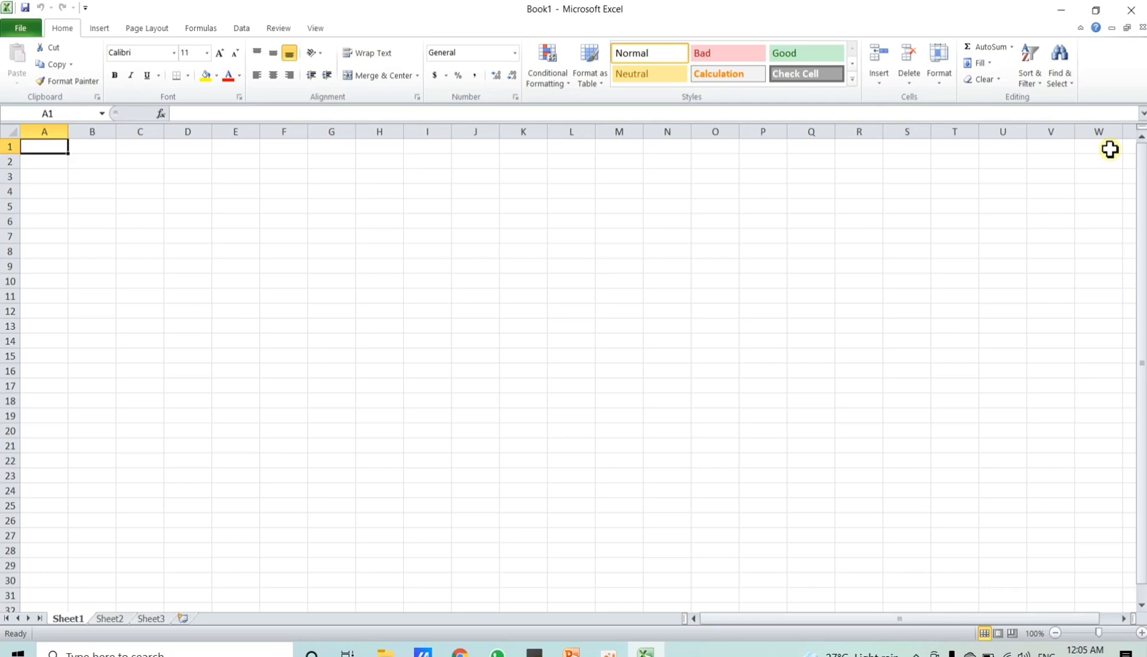
{"action": "key", "text": "ctrl+Down"}
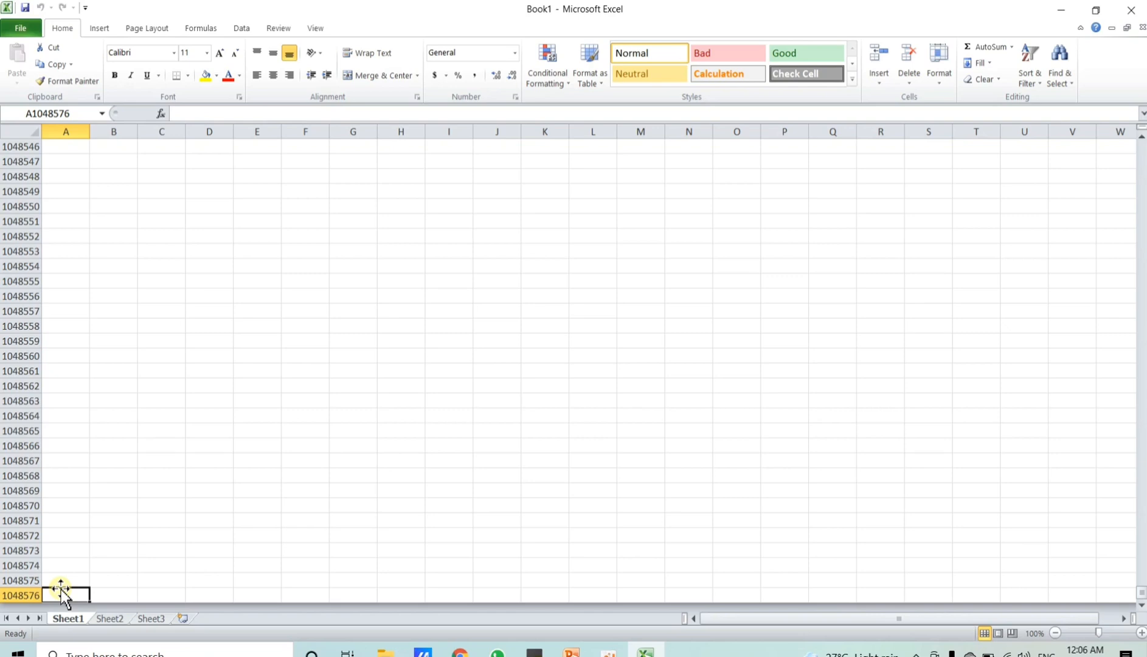
{"action": "key", "text": "ctrl+Up"}
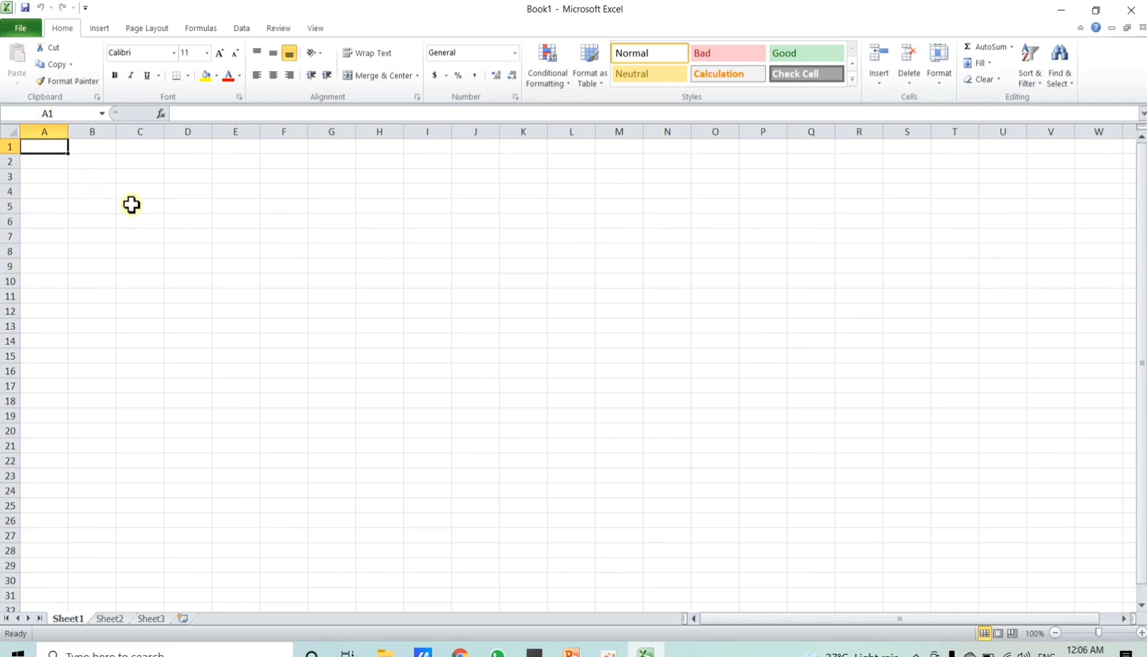
Step: Select the single cell C10, followed by the single cell C7
{"action": "left_click", "coordinate": [138, 274]}
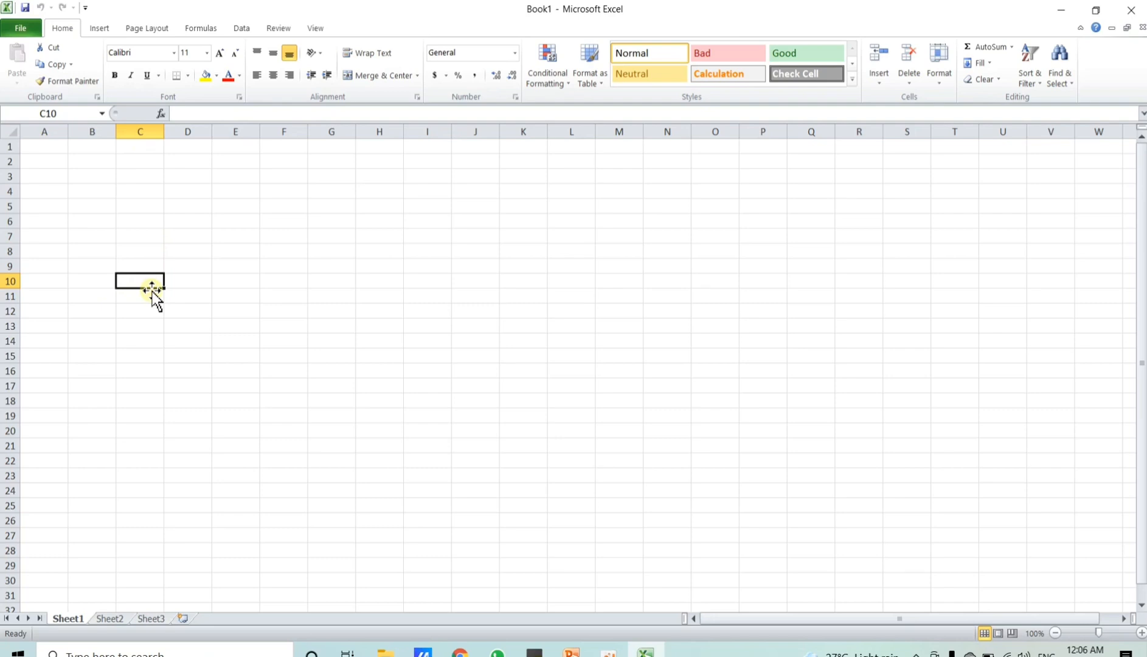
{"action": "left_click", "coordinate": [149, 236]}
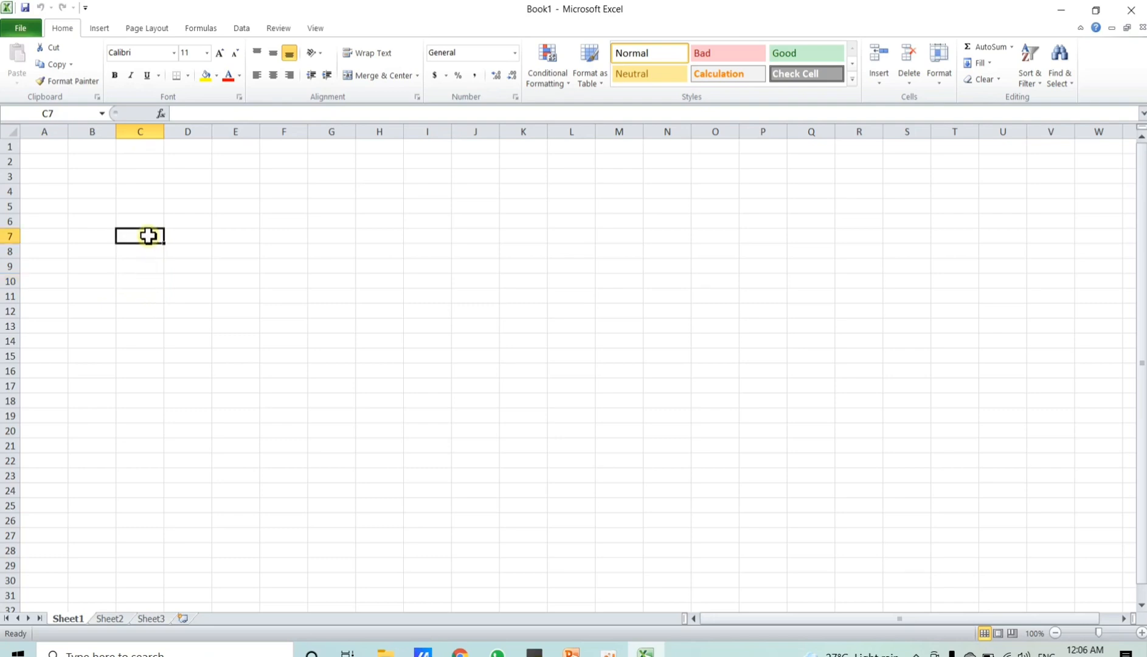
Step: Select the single cells C9, C11, C9, C14, C17, A1 and T12, one at a time
{"action": "left_click", "coordinate": [146, 266]}
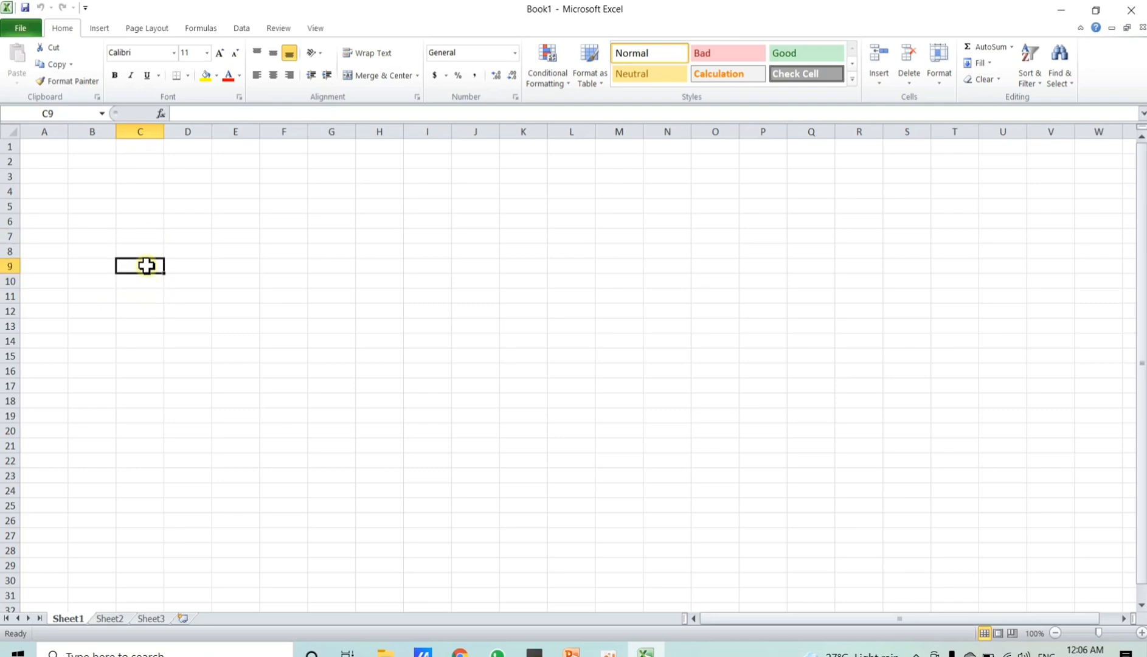
{"action": "left_click", "coordinate": [143, 296]}
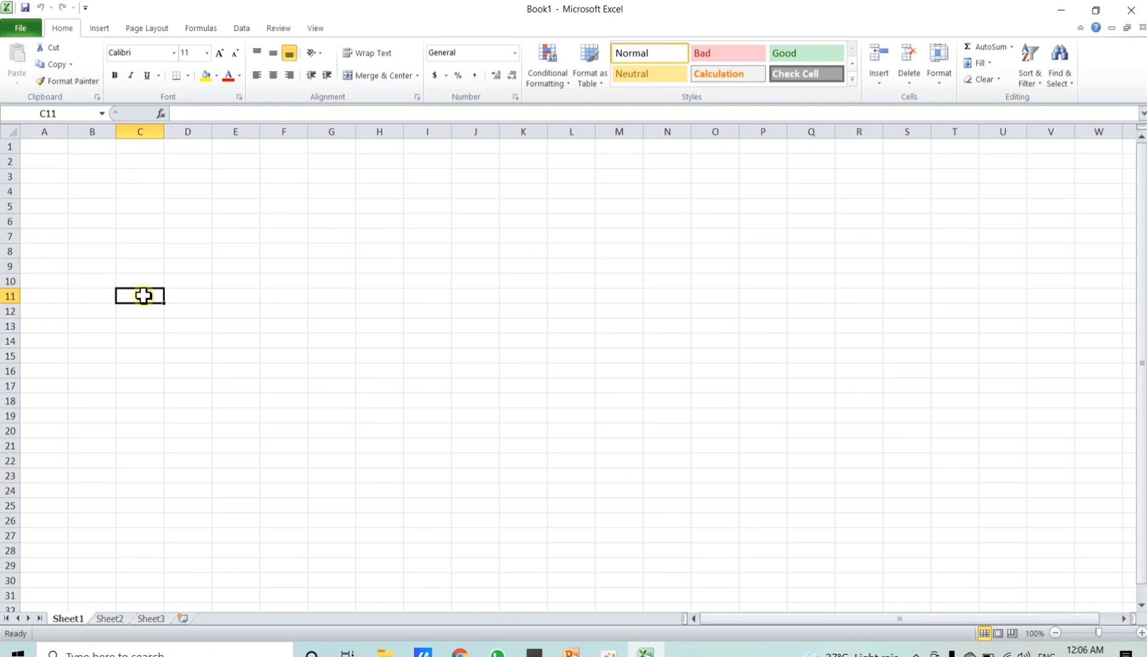
{"action": "left_click", "coordinate": [147, 269]}
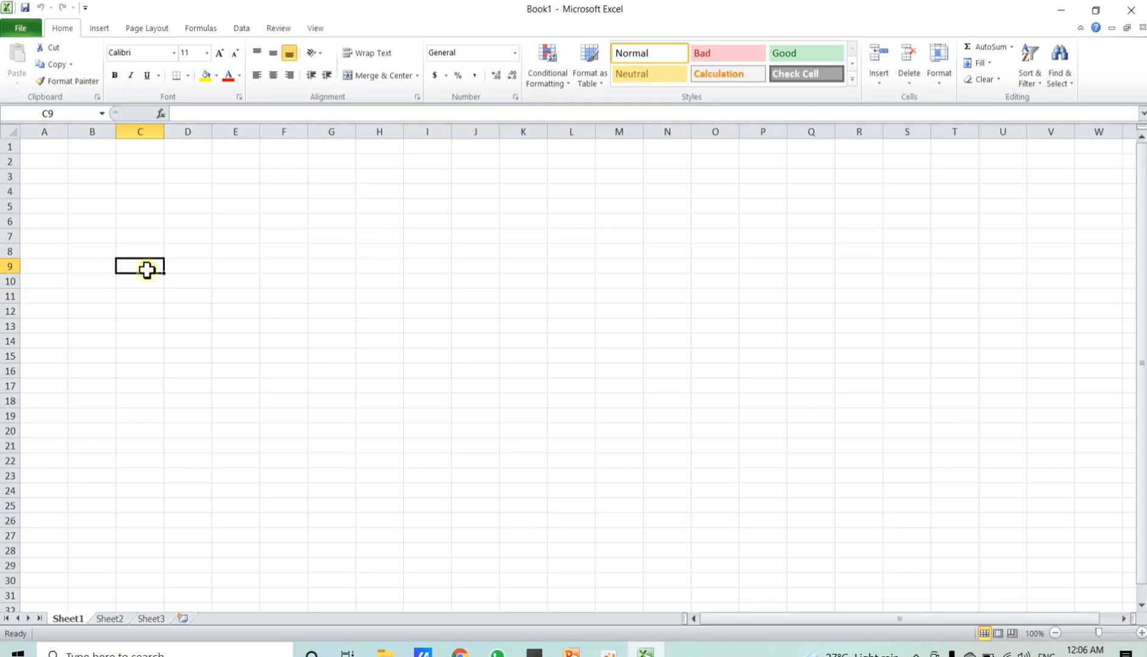
{"action": "left_click", "coordinate": [148, 339]}
{"action": "left_click", "coordinate": [143, 387]}
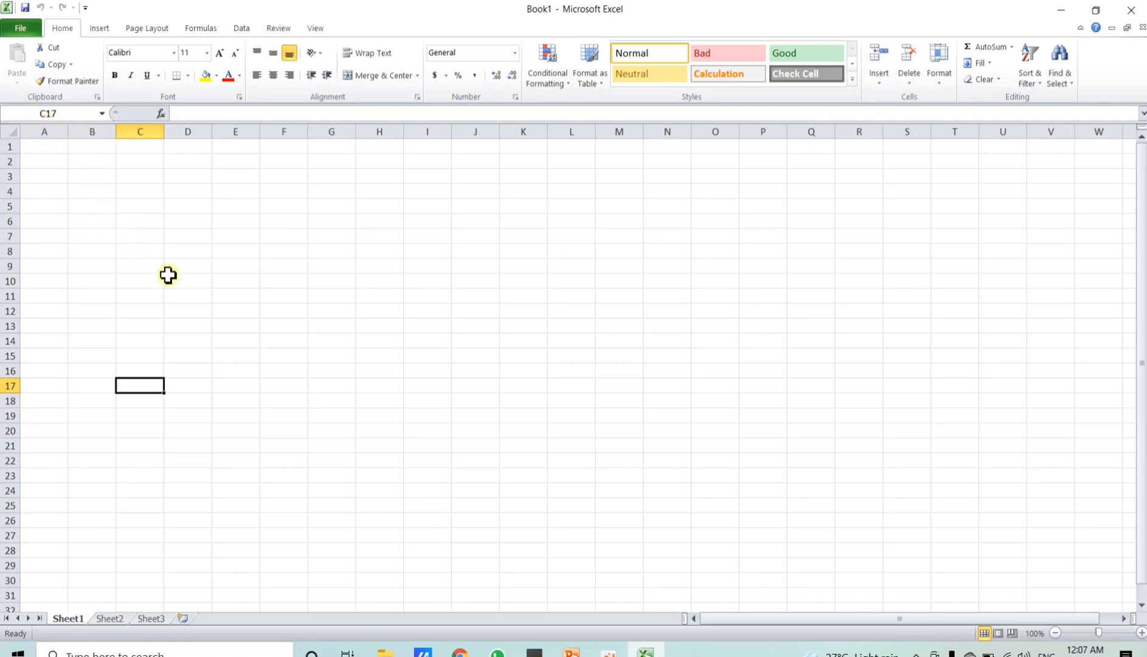
{"action": "left_click", "coordinate": [44, 148]}
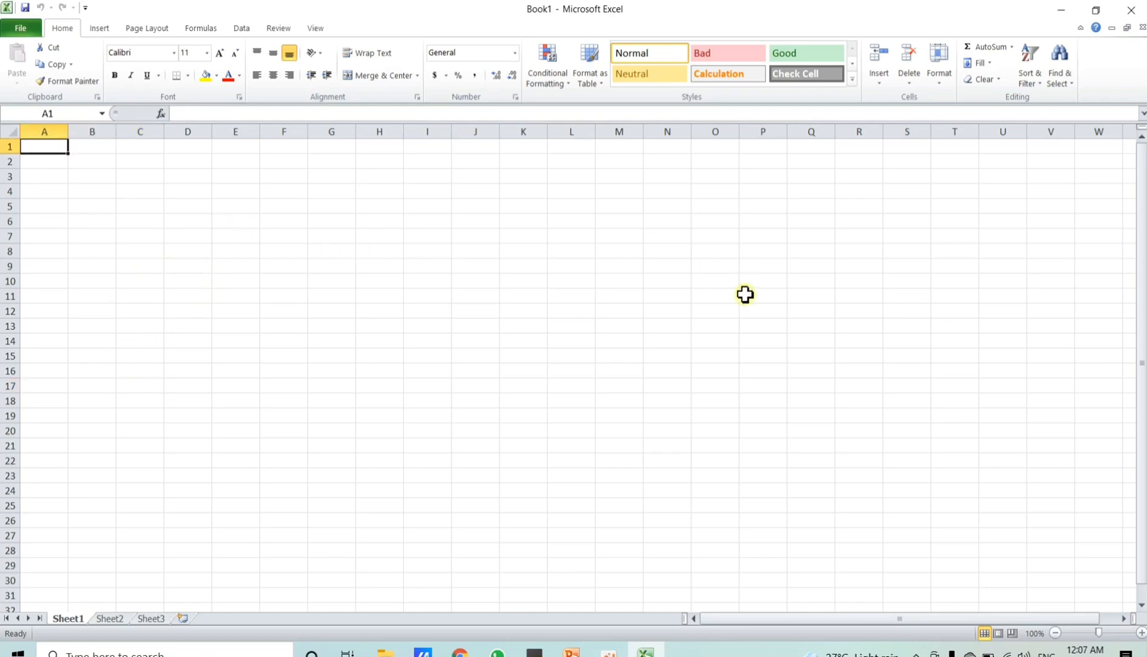
{"action": "left_click", "coordinate": [965, 309]}
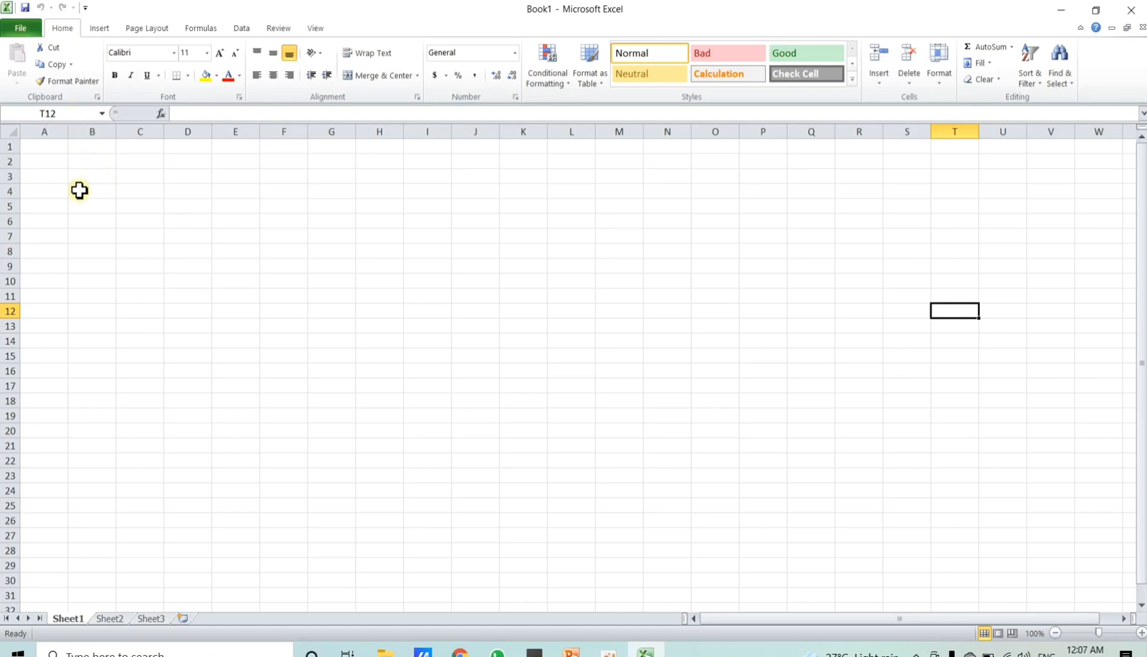
Step: Select the single cells C4 and C7, followed by the range B3:B9 and the single cell D14
{"action": "left_click", "coordinate": [146, 193]}
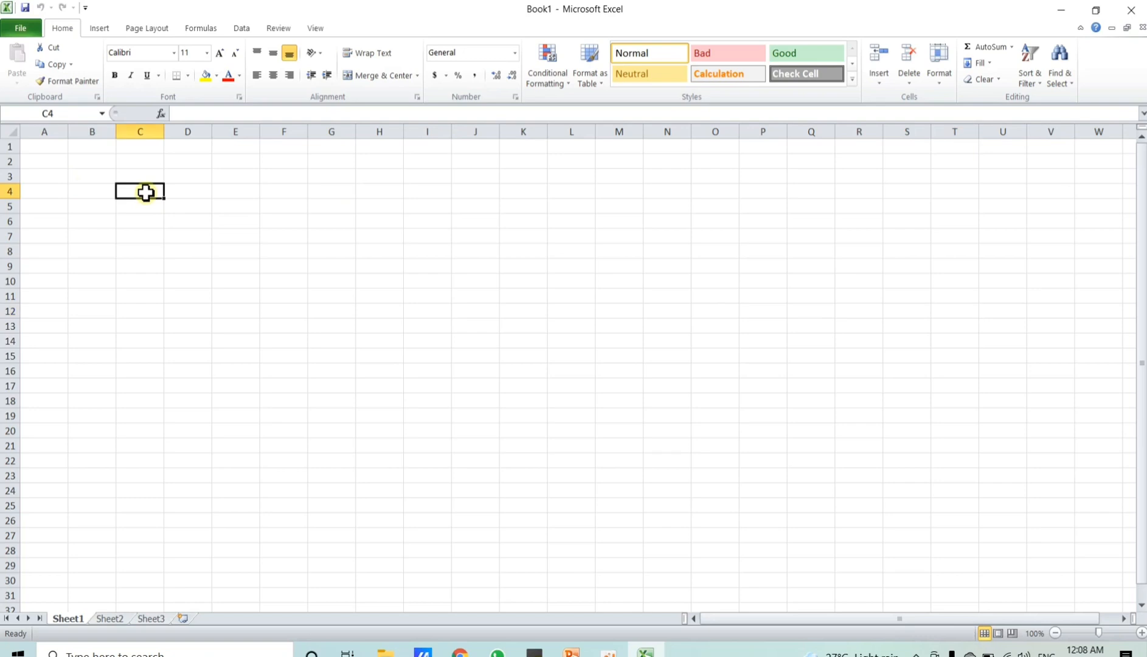
{"action": "left_click", "coordinate": [148, 237]}
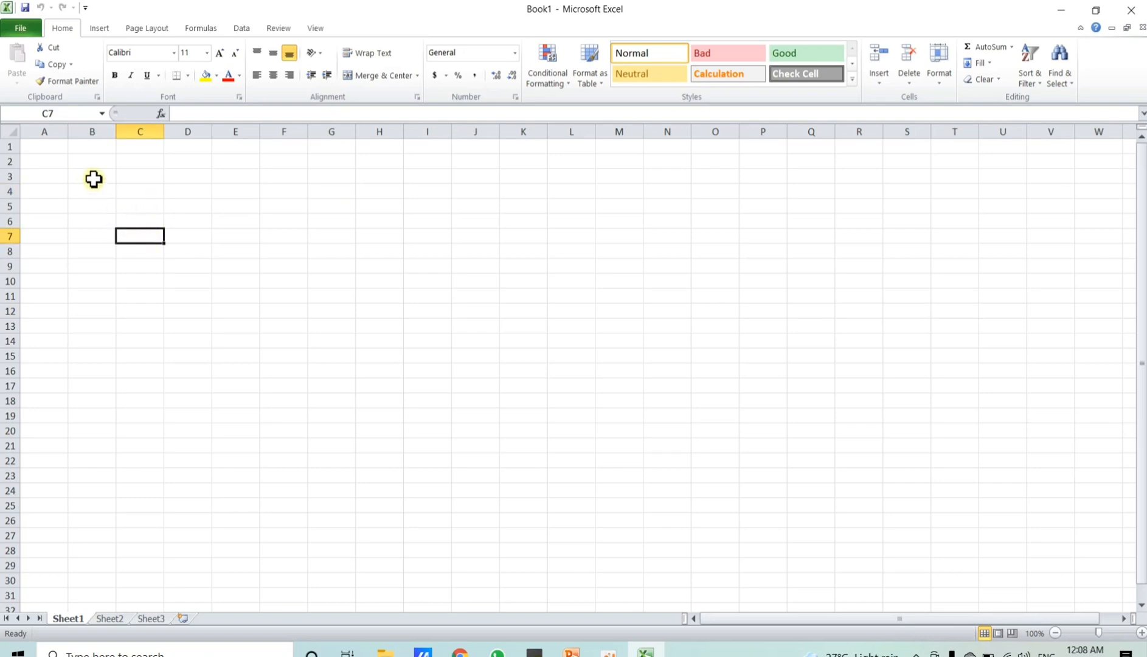
{"action": "left_click_drag", "start_coordinate": [93, 179], "coordinate": [104, 269]}
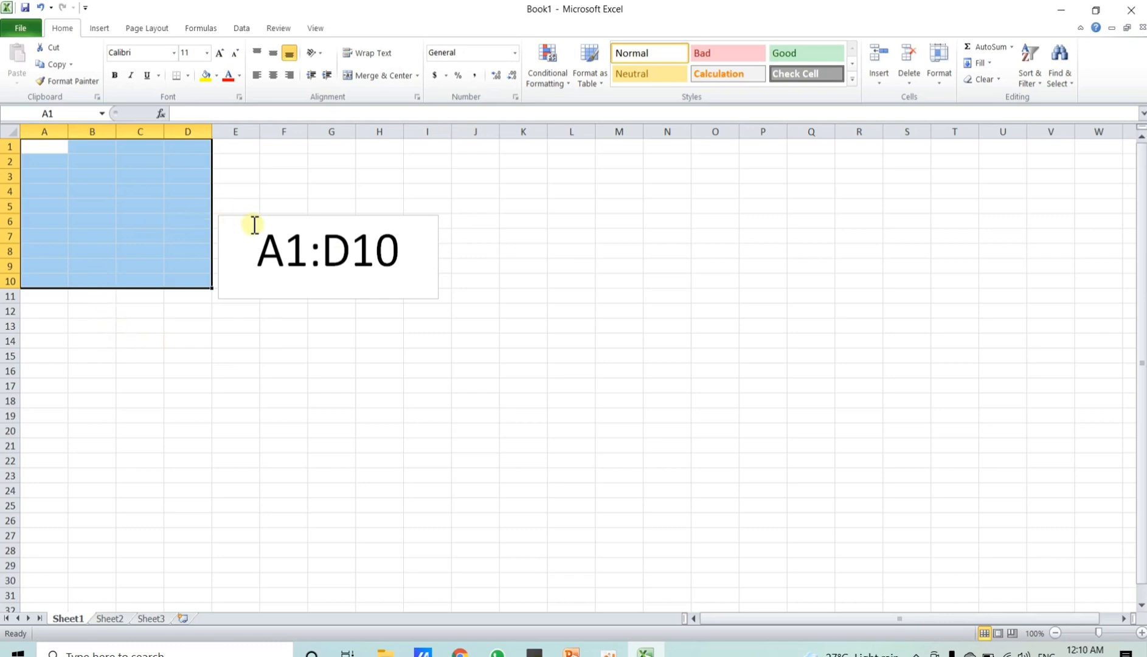
{"action": "left_click", "coordinate": [183, 341]}
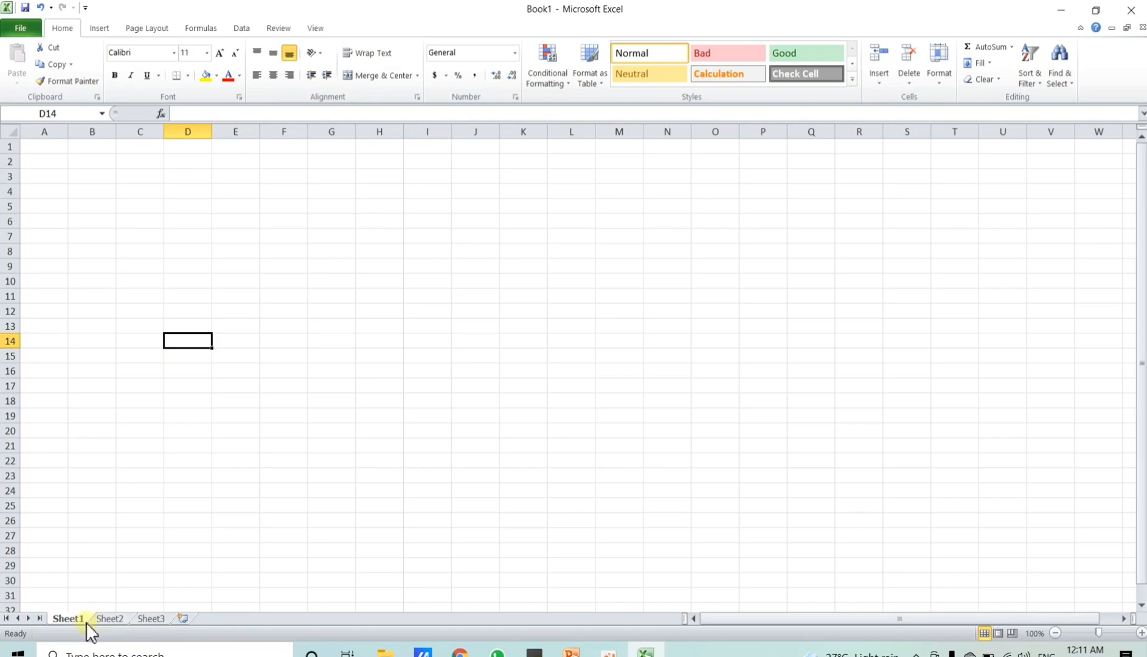
Step: Switch between the worksheets in the order Sheet2, Sheet3, Sheet1, Sheet2 and Sheet3
{"action": "left_click", "coordinate": [108, 619]}
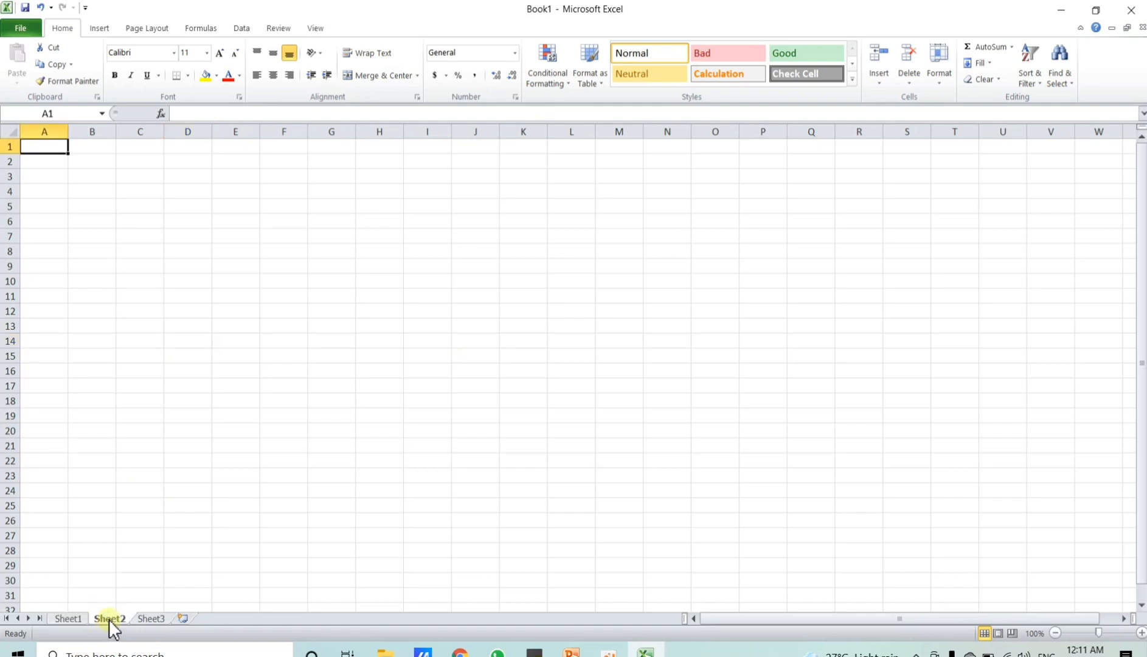
{"action": "left_click", "coordinate": [152, 619]}
{"action": "left_click", "coordinate": [66, 619]}
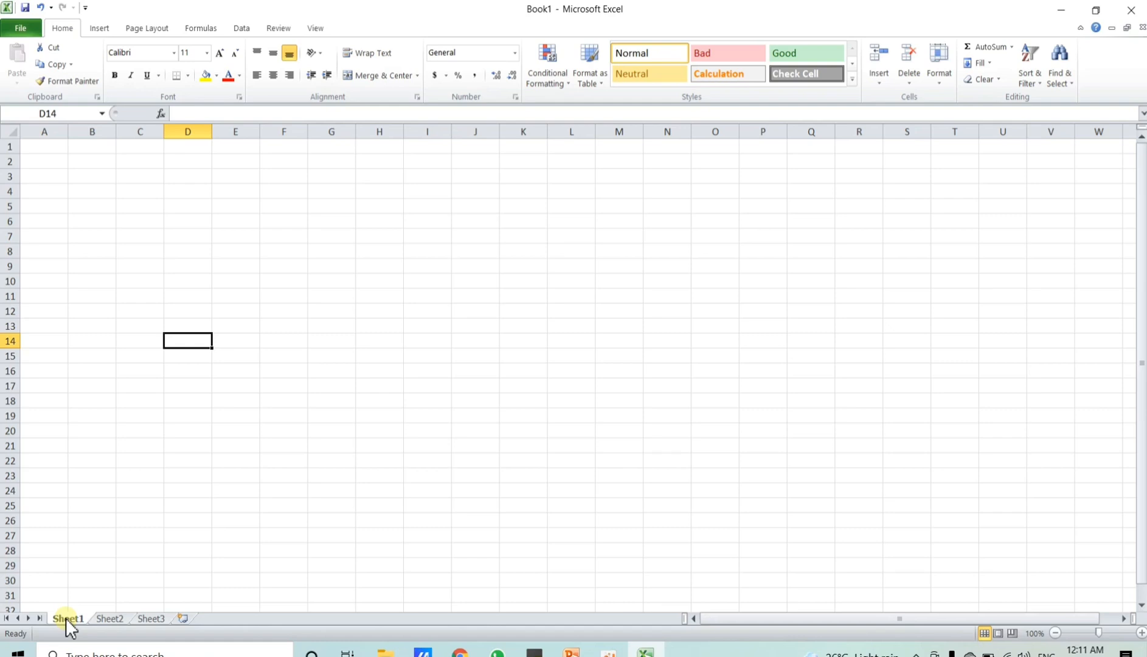
{"action": "left_click", "coordinate": [108, 619]}
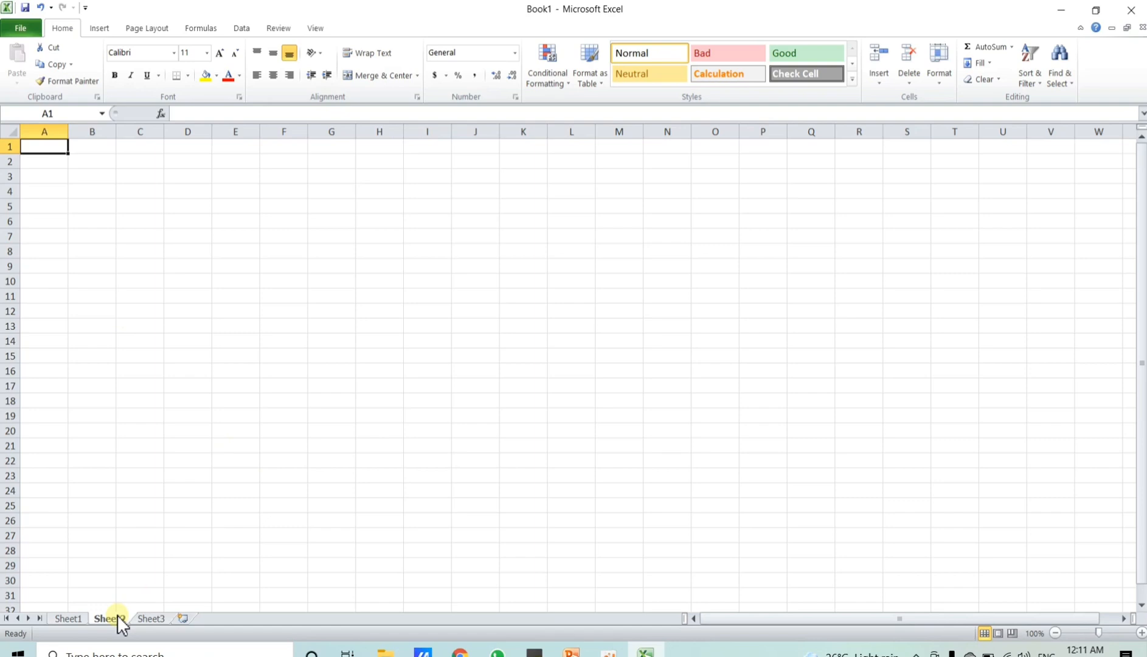
{"action": "left_click", "coordinate": [154, 618]}
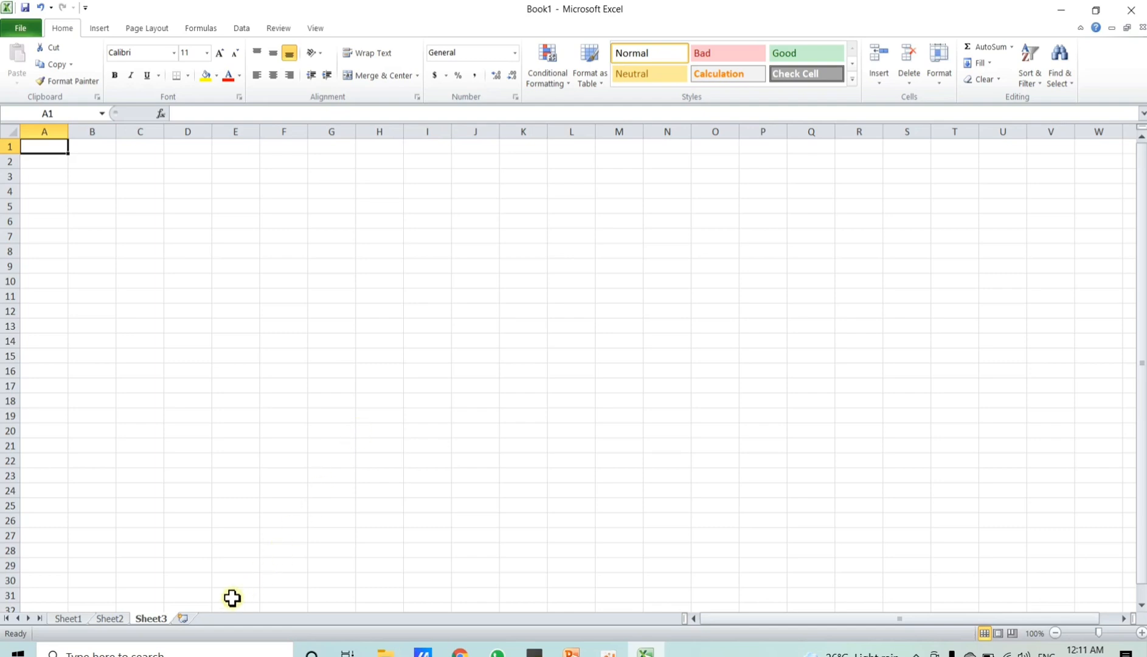
Step: Add a new worksheet after Sheet3 and delete that new worksheet
{"action": "left_click", "coordinate": [183, 618]}
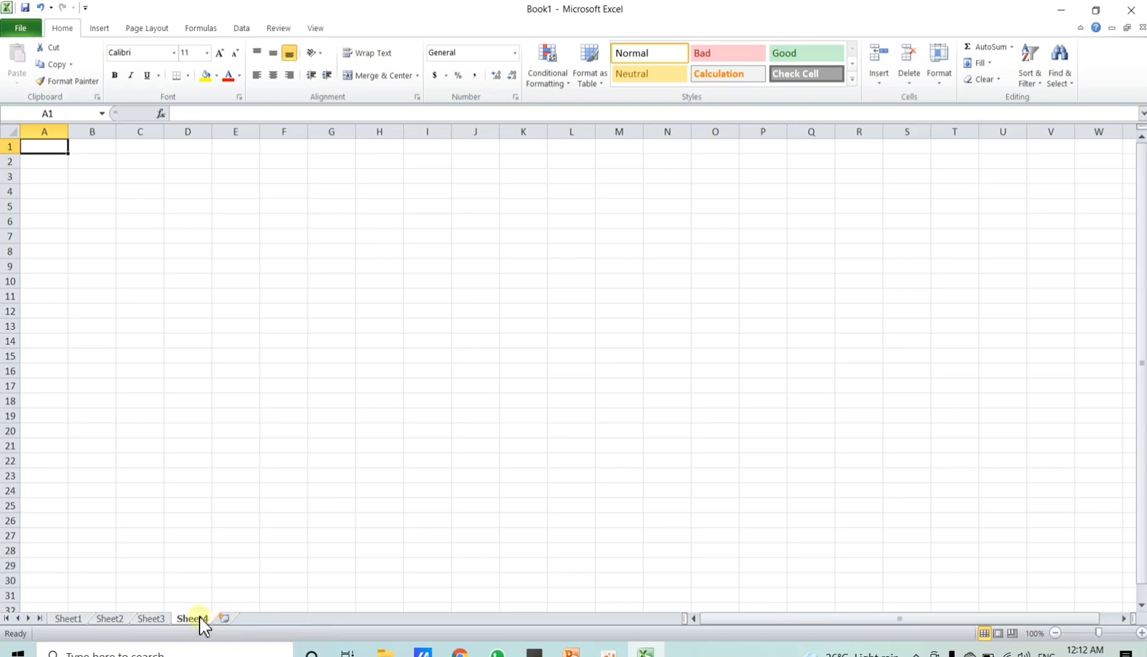
{"action": "right_click", "coordinate": [200, 618]}
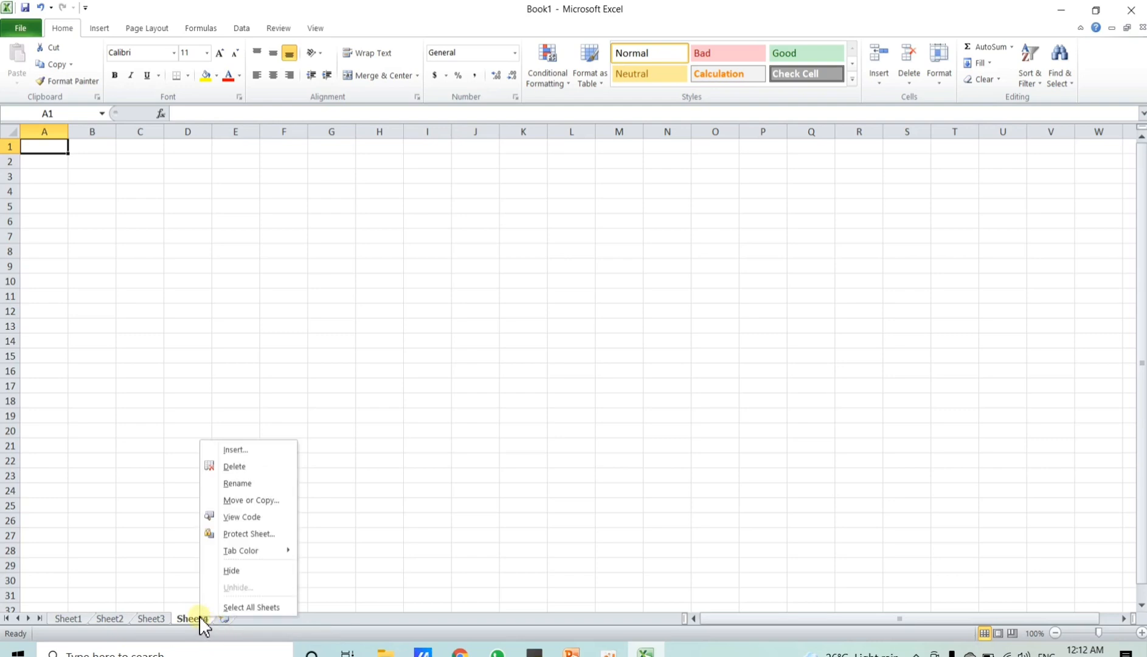
{"action": "left_click", "coordinate": [261, 468]}
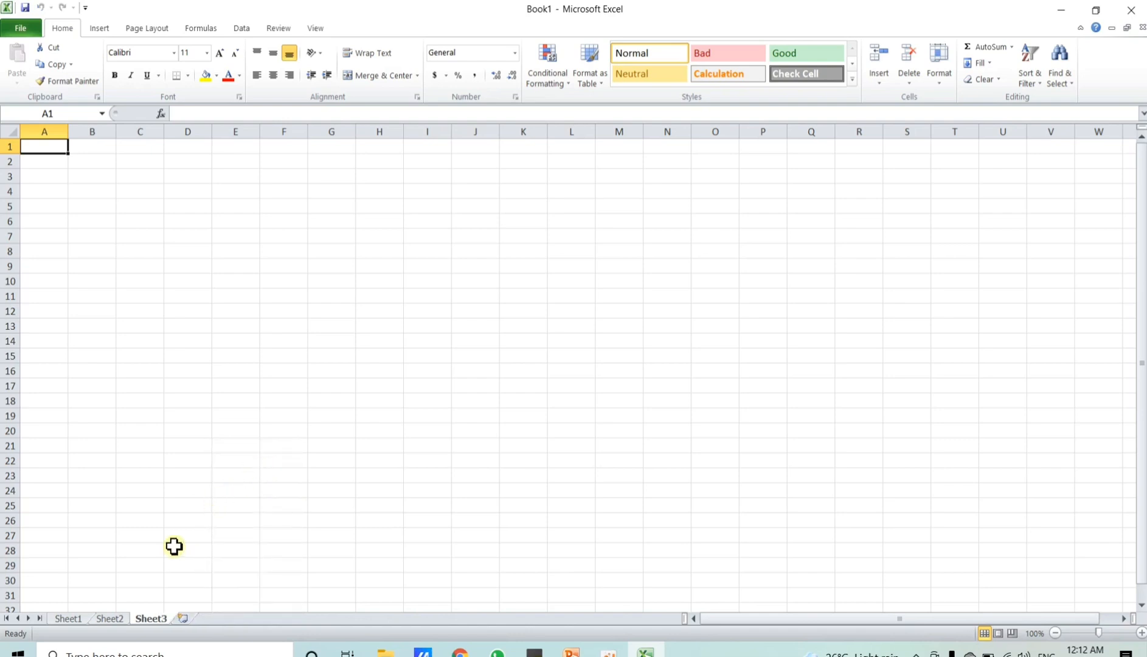
Step: Rename the worksheet Sheet1 as 10 A
{"action": "left_click", "coordinate": [68, 619]}
{"action": "right_click", "coordinate": [72, 619]}
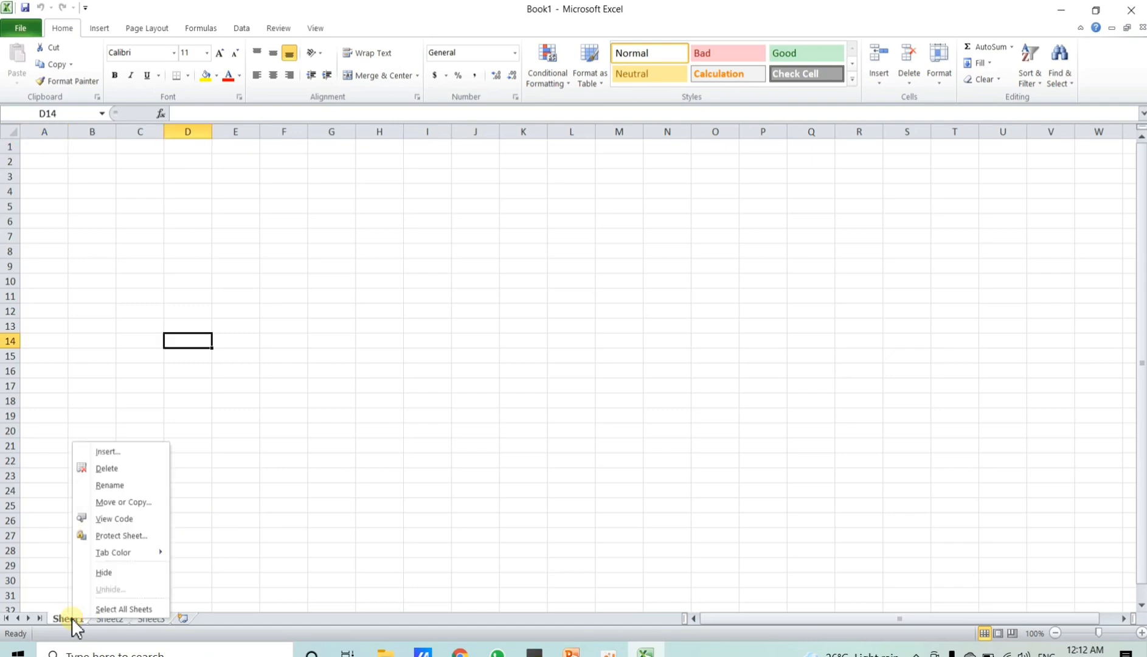
{"action": "left_click", "coordinate": [116, 485]}
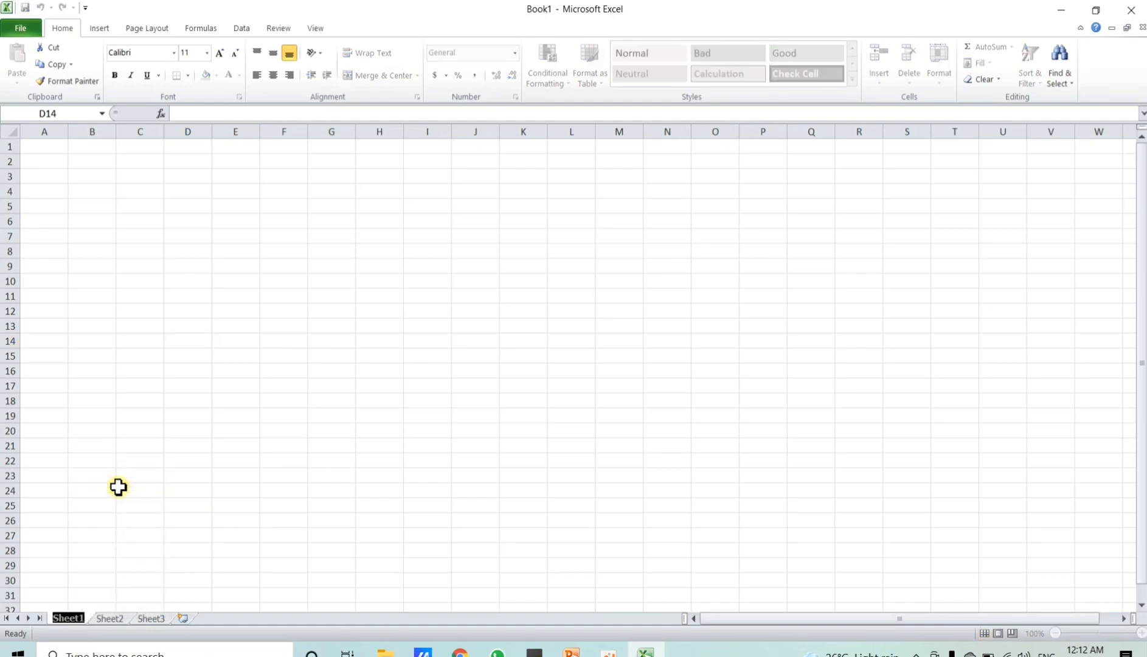
{"action": "type", "text": "10 A"}
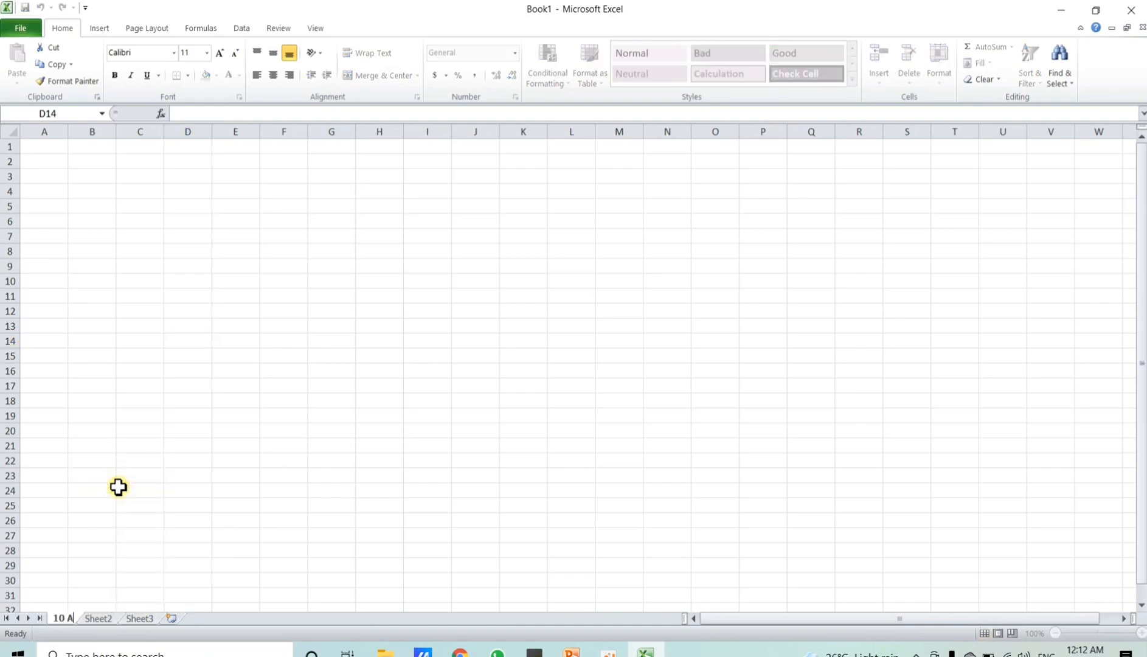
Step: Rename the worksheet Sheet2 as 10 B and return to the 10 A worksheet
{"action": "left_click", "coordinate": [98, 617]}
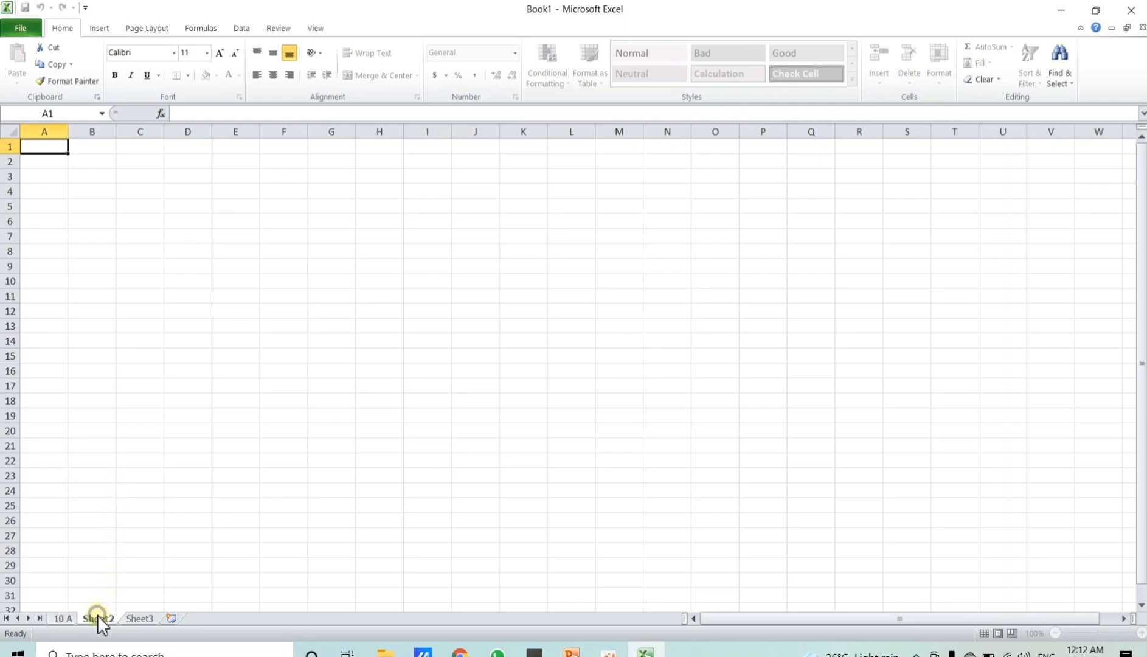
{"action": "right_click", "coordinate": [99, 616]}
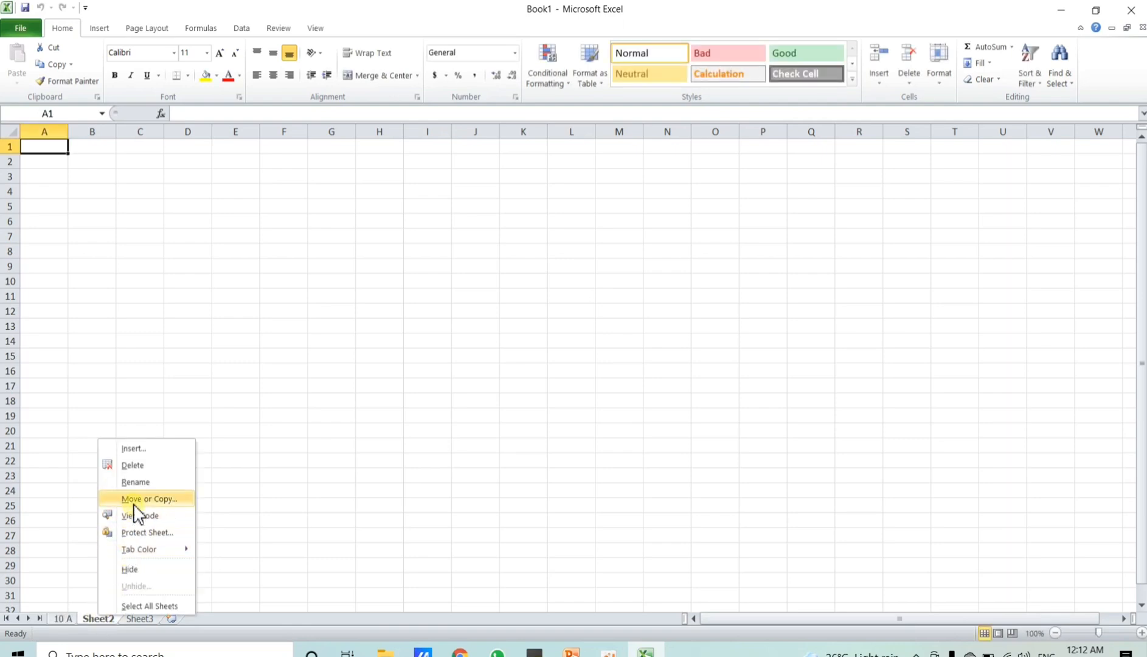
{"action": "left_click", "coordinate": [136, 482]}
{"action": "type", "text": "10"}
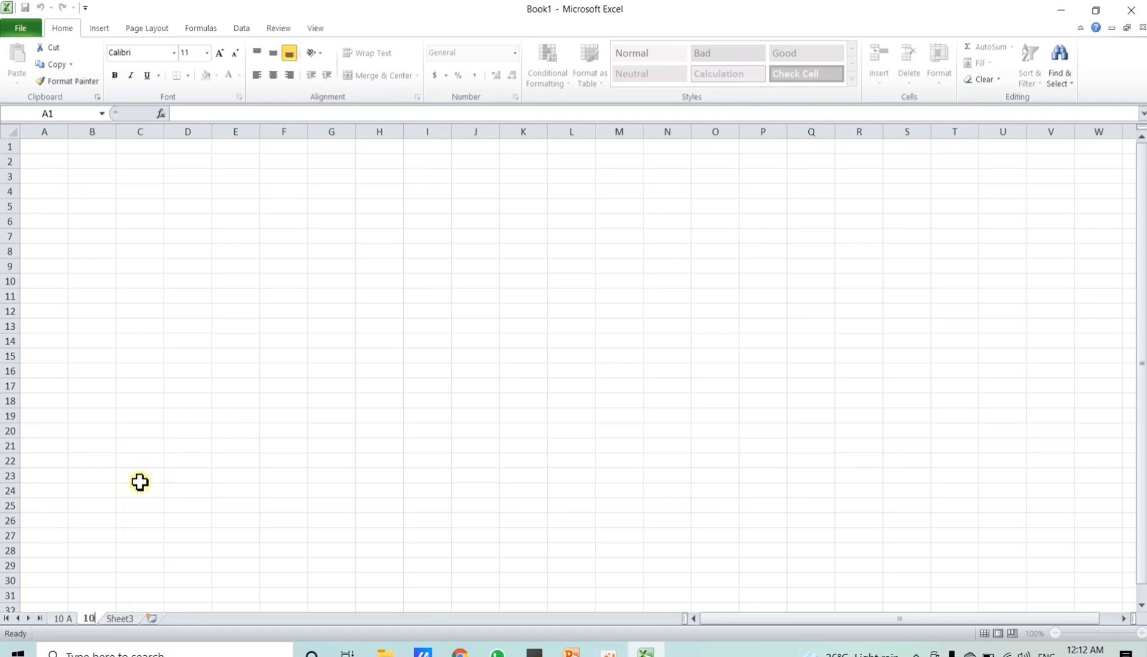
{"action": "type", "text": " b"}
{"action": "key", "text": "BackSpace"}
{"action": "type", "text": "B"}
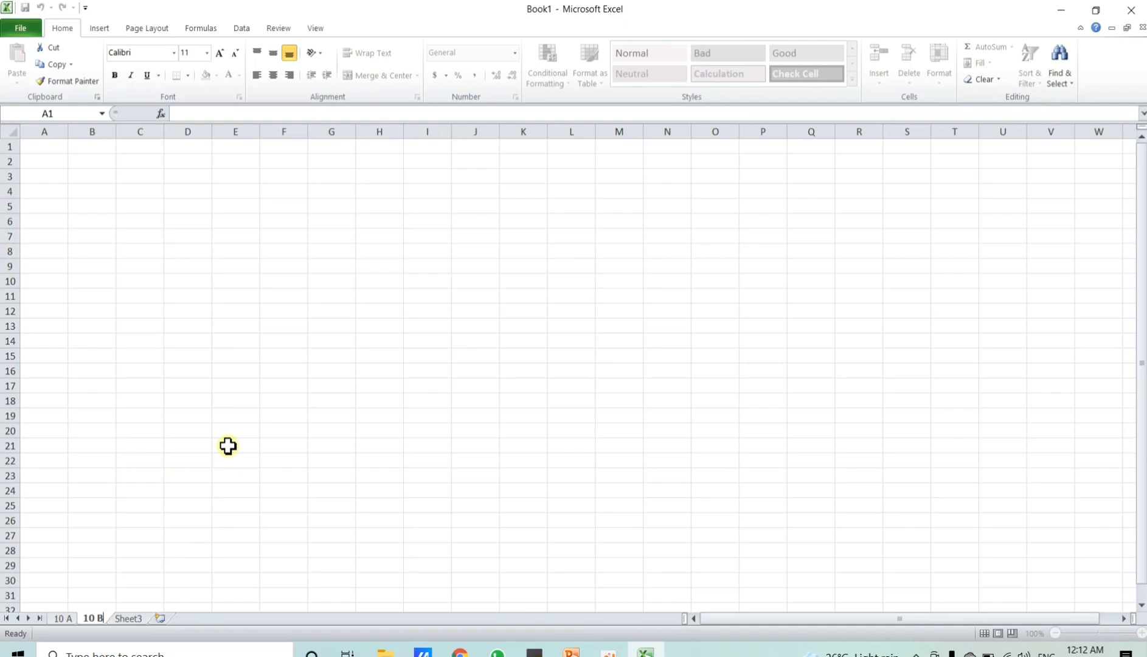
{"action": "left_click", "coordinate": [62, 618]}
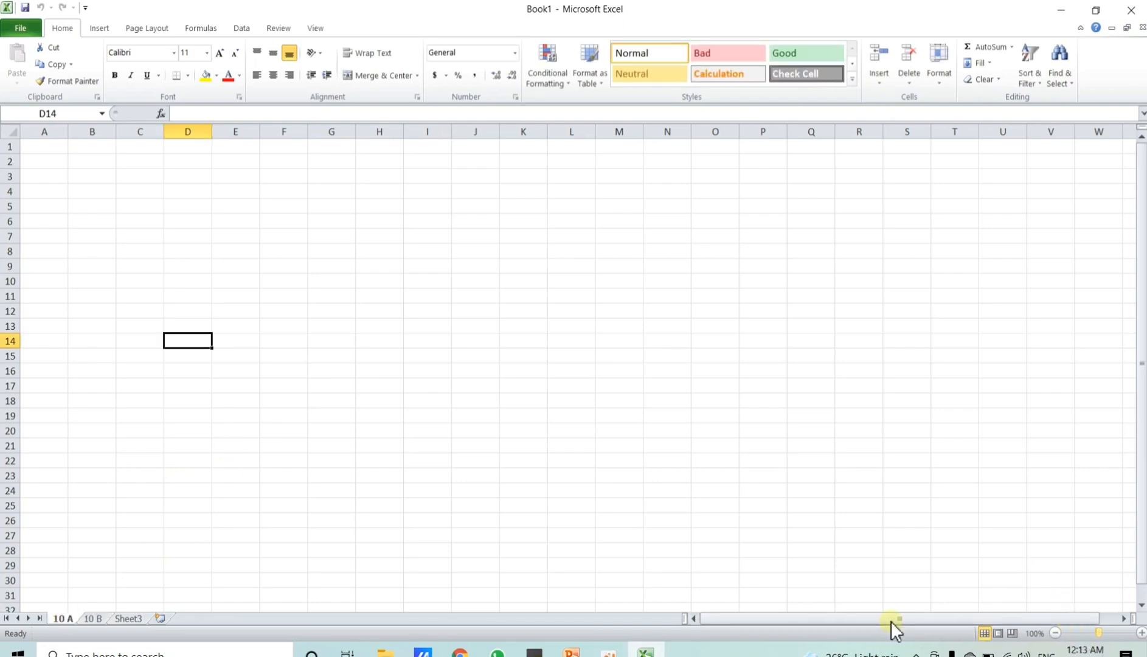
Step: Select cell A1 and zoom the worksheet out to 59% and further to 36%
{"action": "left_click", "coordinate": [42, 149]}
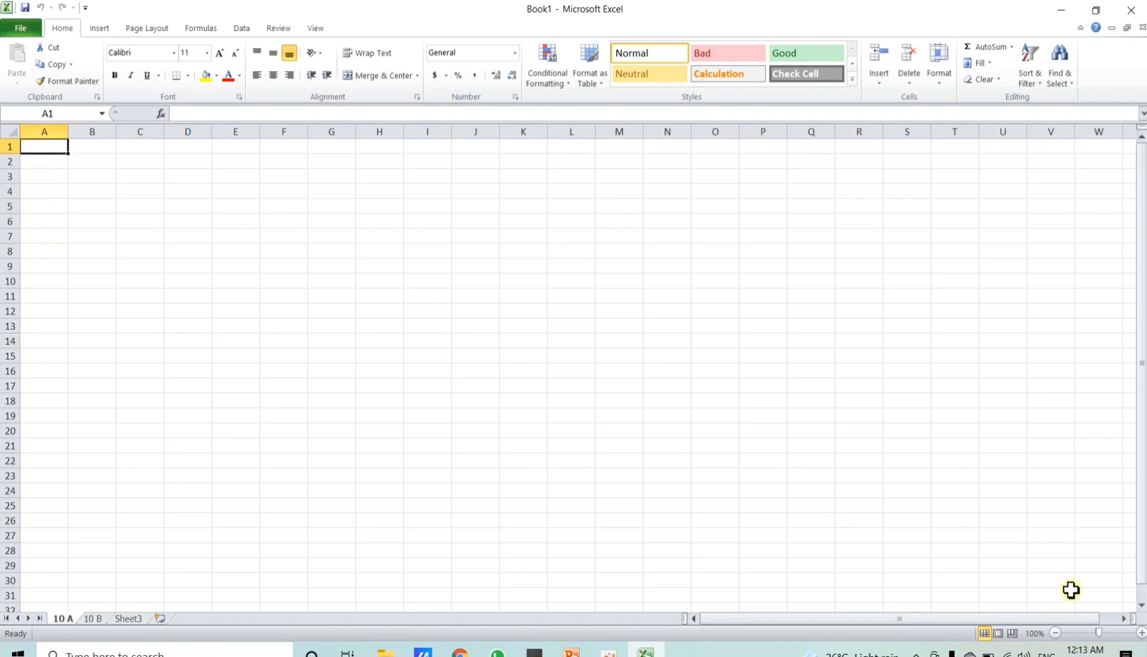
{"action": "left_click", "coordinate": [1081, 633]}
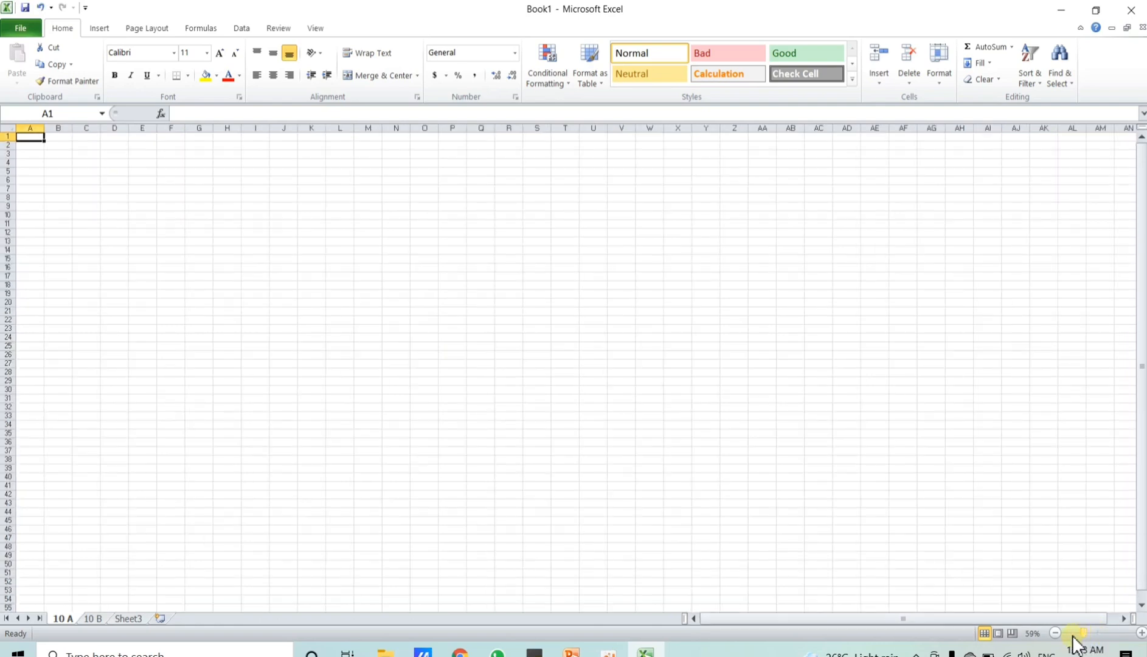
{"action": "left_click", "coordinate": [1073, 633]}
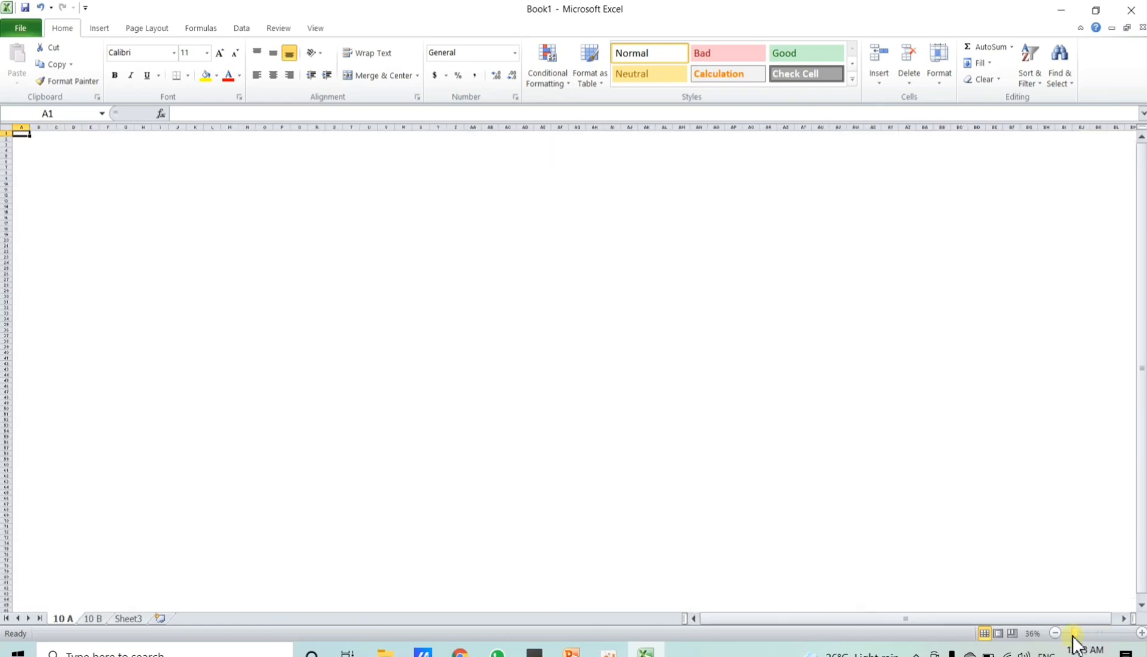
Step: Zoom the worksheet in and out through 88%, 266%, 323%, 213% and 94%, ending at 232%
{"action": "left_click", "coordinate": [1093, 633]}
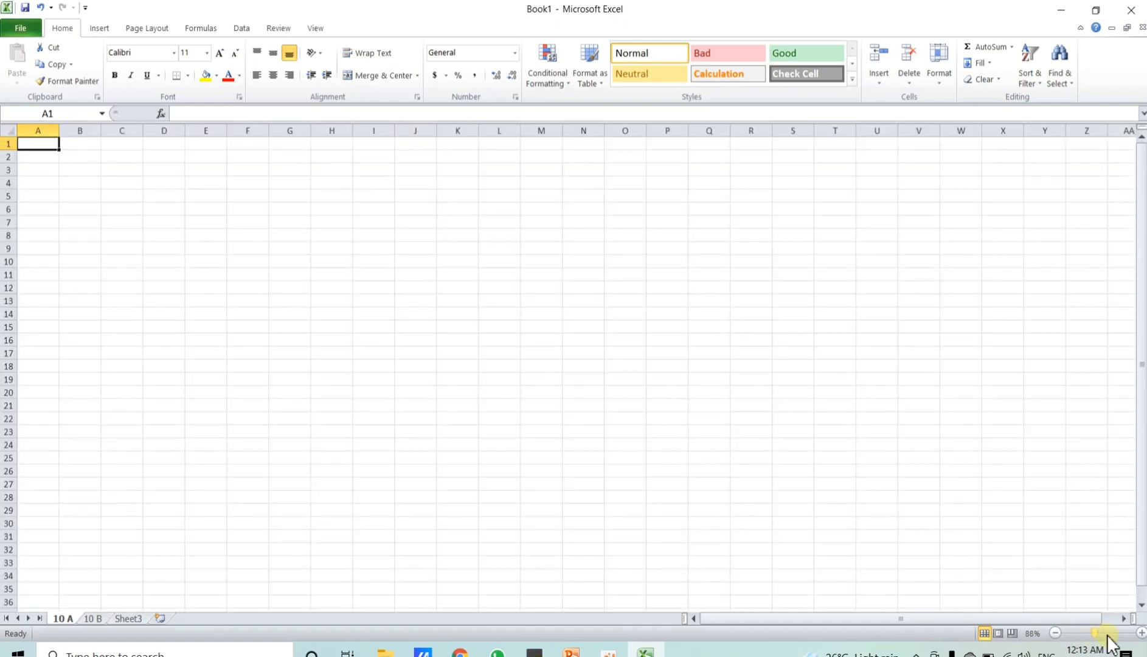
{"action": "left_click", "coordinate": [1119, 633]}
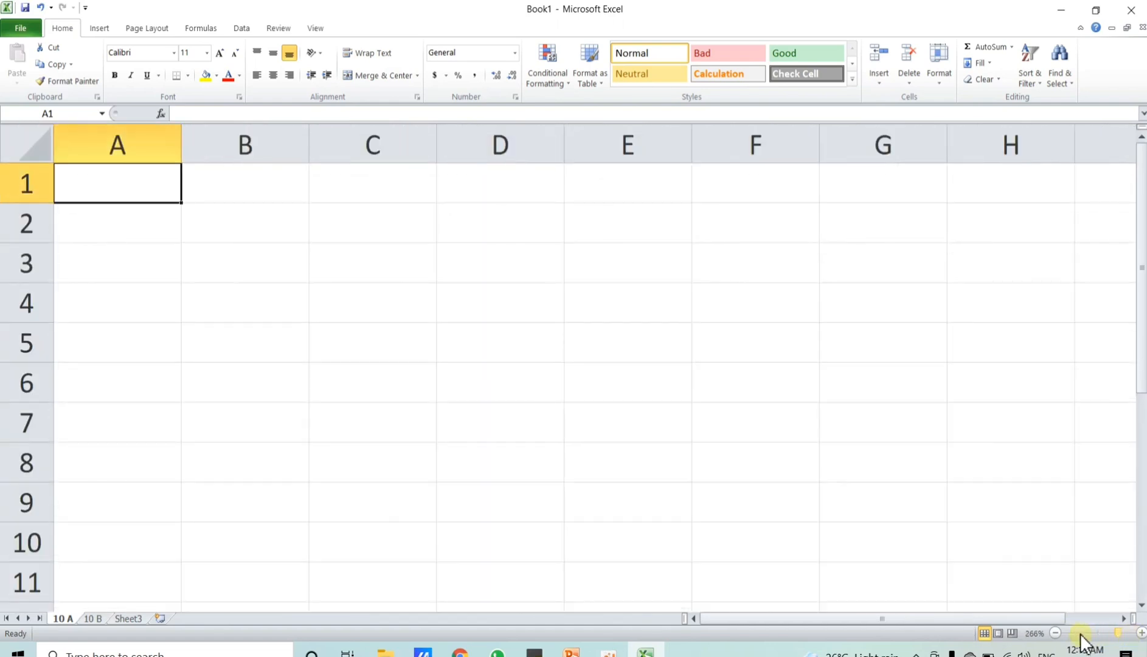
{"action": "left_click", "coordinate": [1125, 633]}
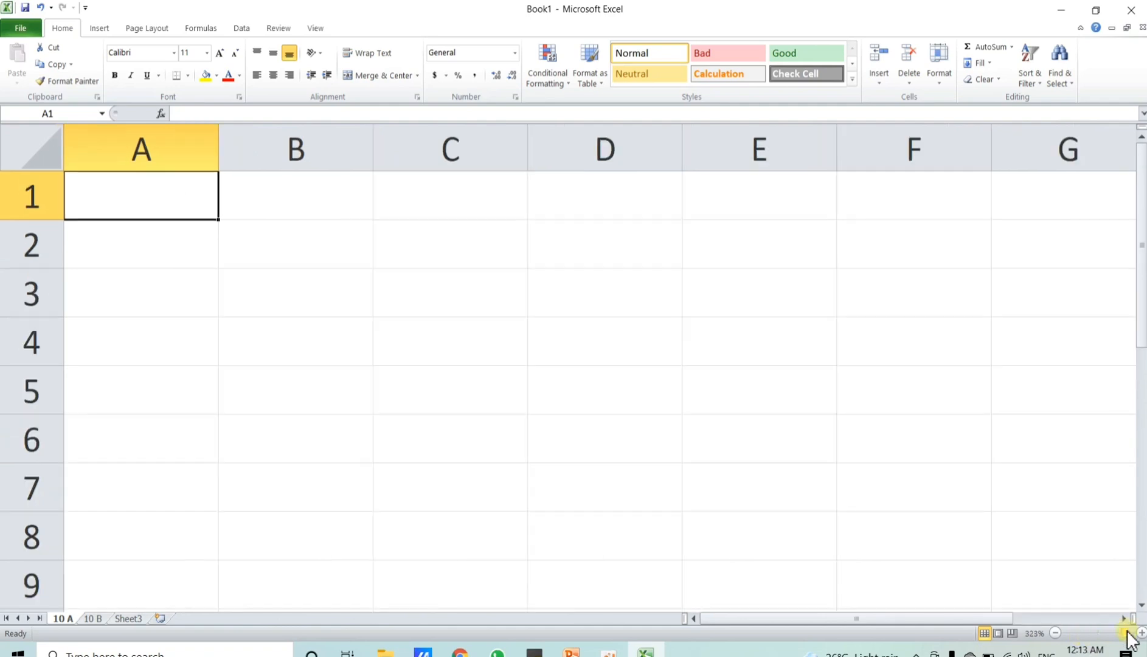
{"action": "left_click_drag", "start_coordinate": [1115, 634], "coordinate": [1109, 634]}
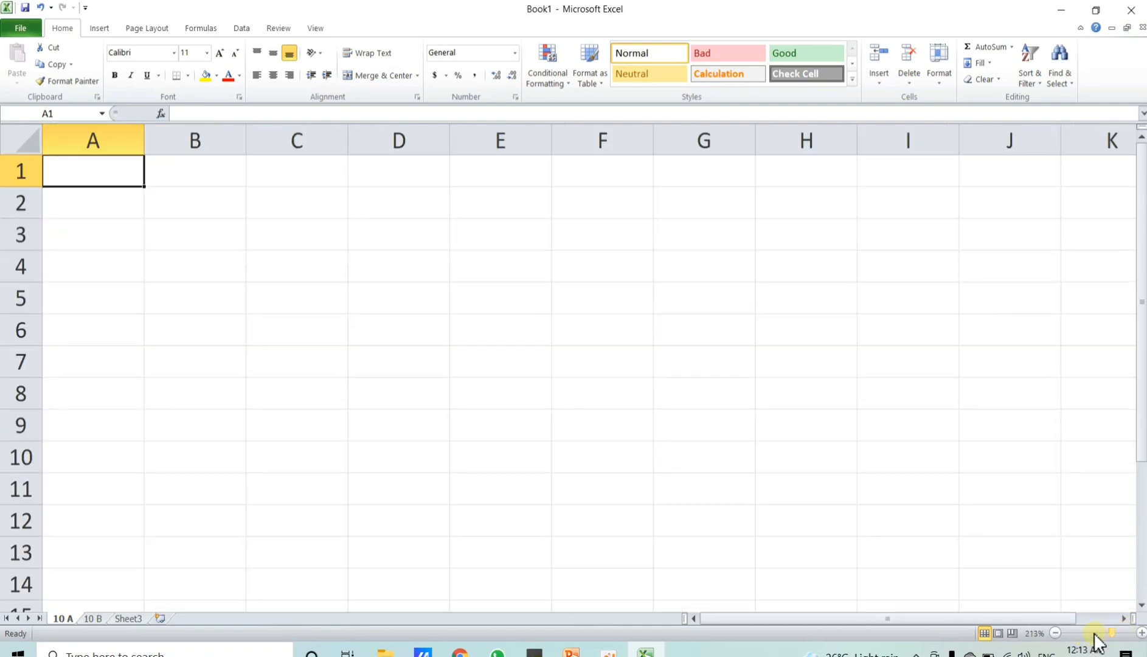
{"action": "left_click", "coordinate": [1096, 634]}
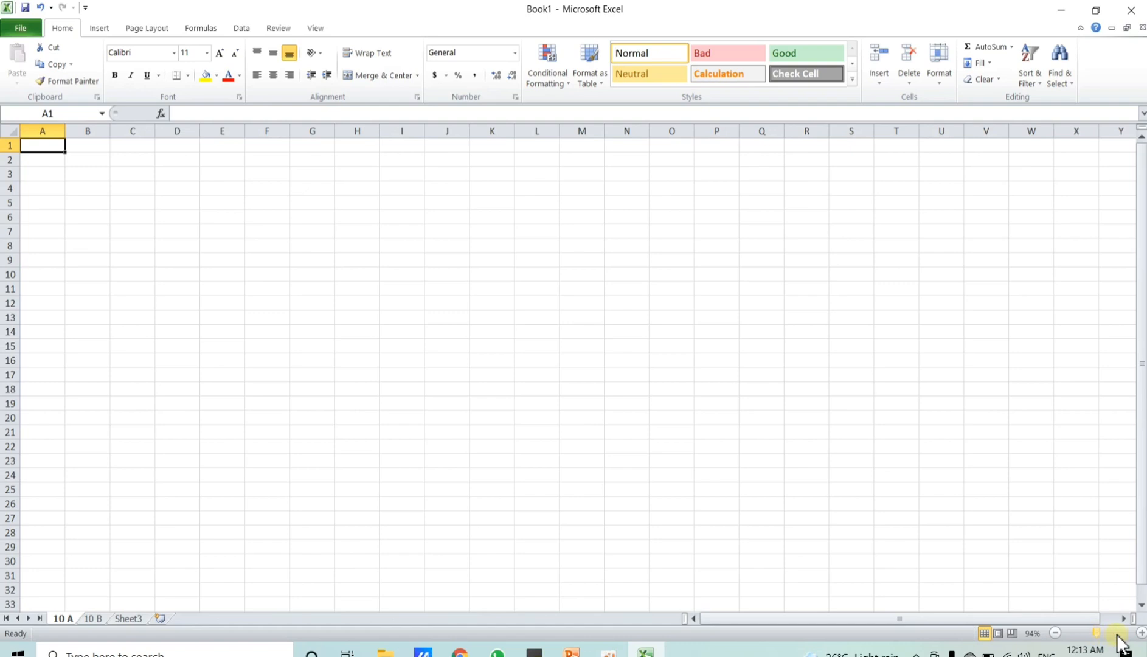
{"action": "left_click", "coordinate": [1115, 635]}
Step: Scroll the enlarged worksheet vertically and horizontally, and set its zoom to 122%
{"action": "left_click_drag", "start_coordinate": [1142, 411], "coordinate": [1128, 387]}
{"action": "left_click_drag", "start_coordinate": [1137, 460], "coordinate": [1141, 523]}
{"action": "mouse_move", "coordinate": [778, 617]}
{"action": "left_mouse_down"}
{"action": "mouse_move", "coordinate": [910, 618]}
{"action": "mouse_move", "coordinate": [792, 618]}
{"action": "left_mouse_up"}
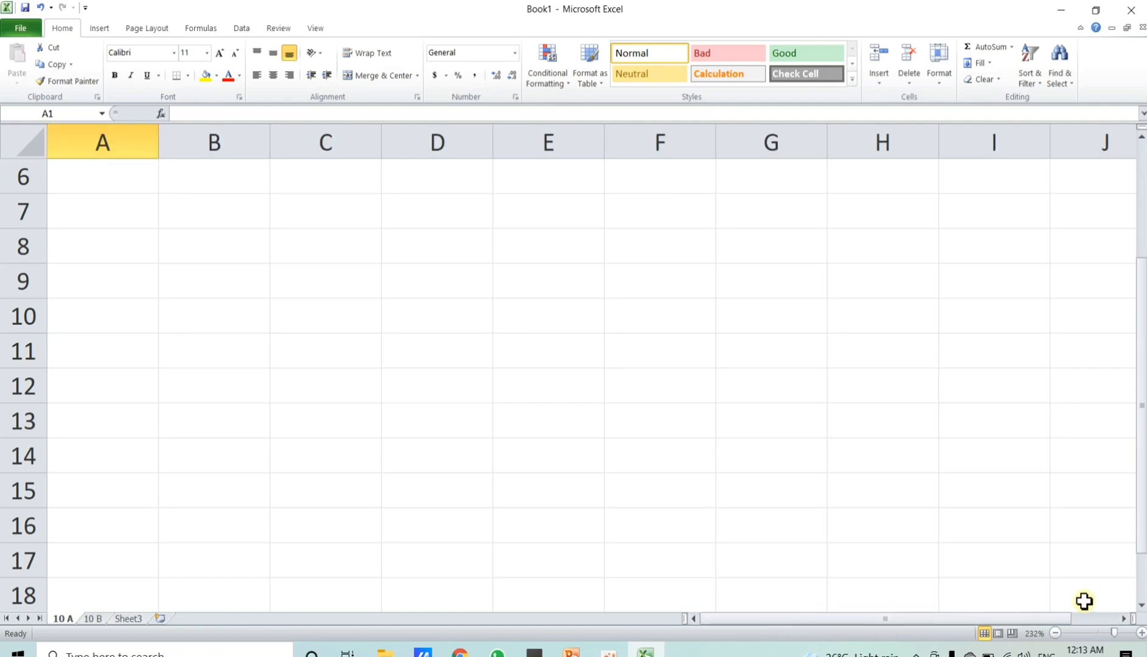
{"action": "left_click", "coordinate": [1101, 633]}
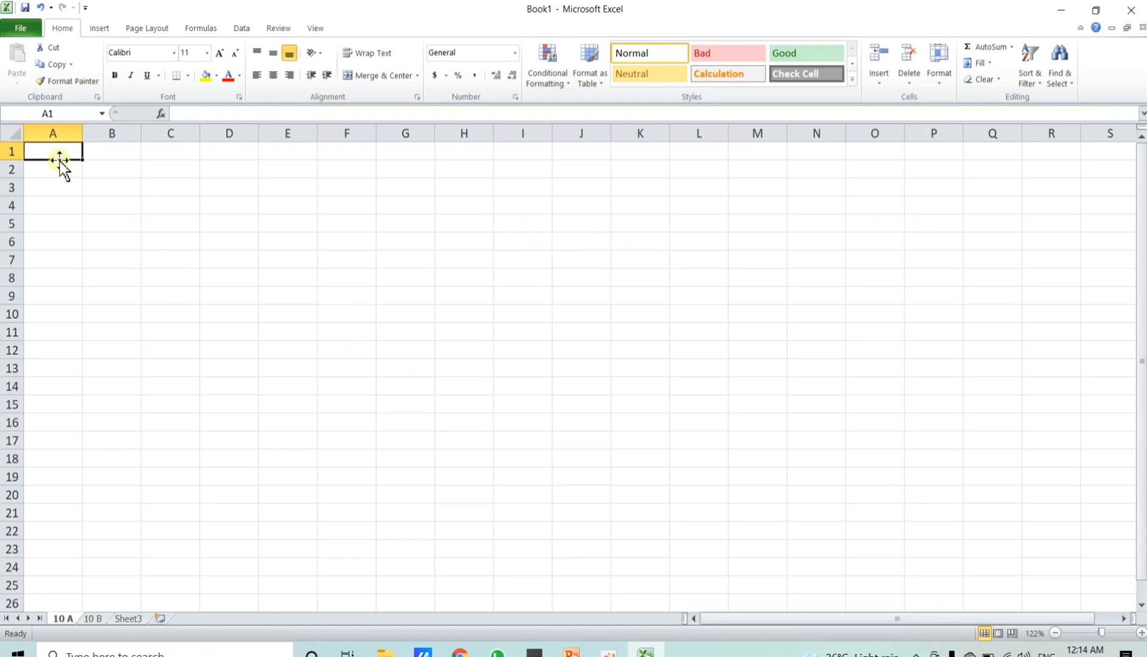
Step: Enter the values 10, 12 and 15 in cells A1, A2 and A3 of the 10 A worksheet
{"action": "type", "text": "10"}
{"action": "key", "text": "Return"}
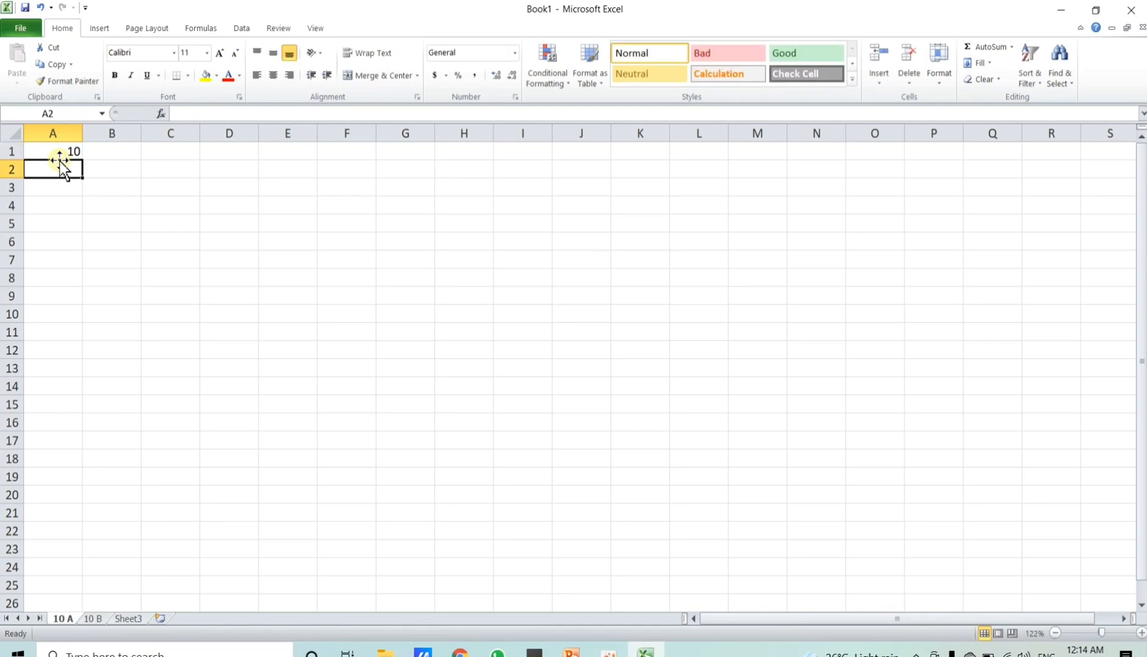
{"action": "type", "text": "12"}
{"action": "key", "text": "Return"}
{"action": "type", "text": "1"}
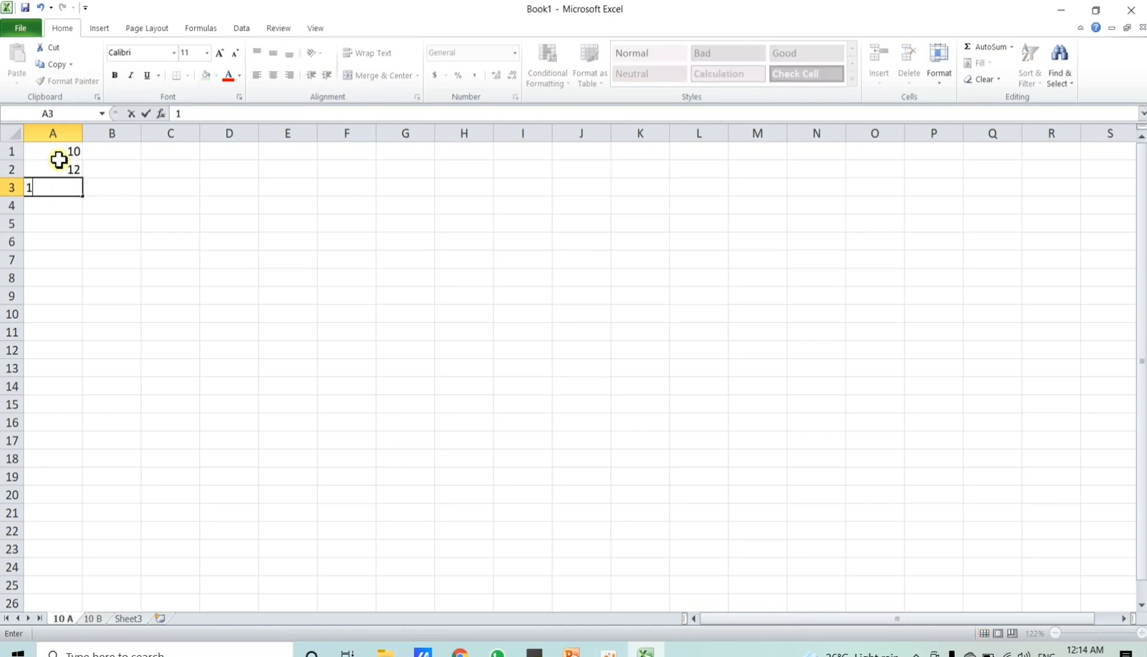
{"action": "type", "text": "5"}
{"action": "key", "text": "Return"}
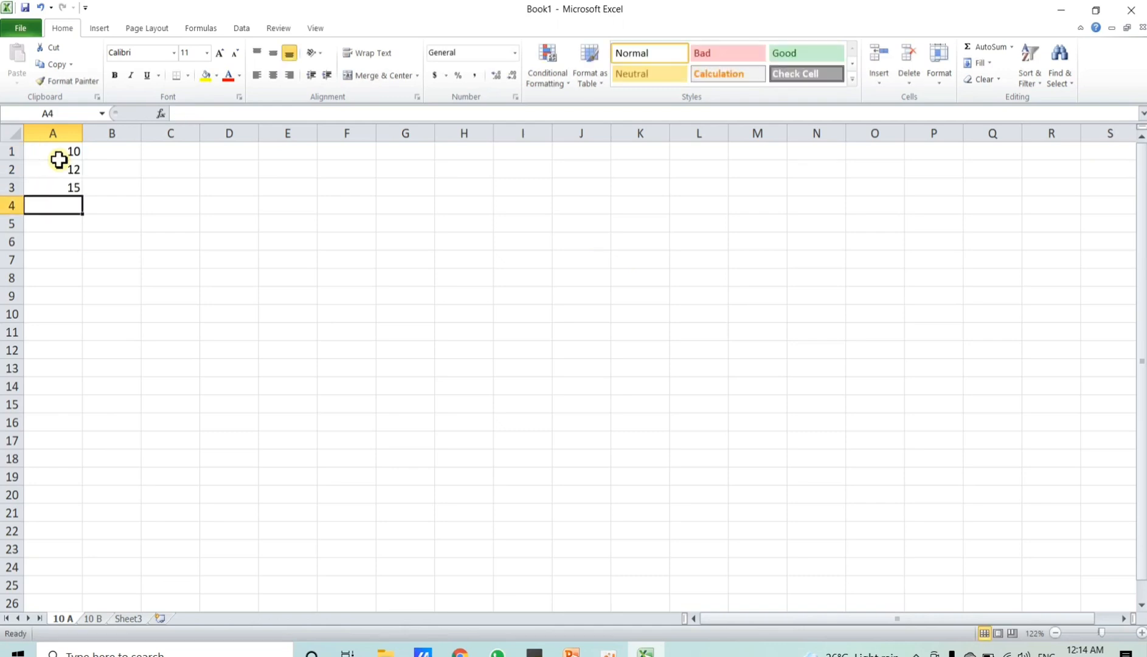
Step: Select the filled cells A1, A2 and A3 one by one, followed by the empty cells D8, D7, D6 and D9, to examine their addresses and contents
{"action": "left_click", "coordinate": [61, 151]}
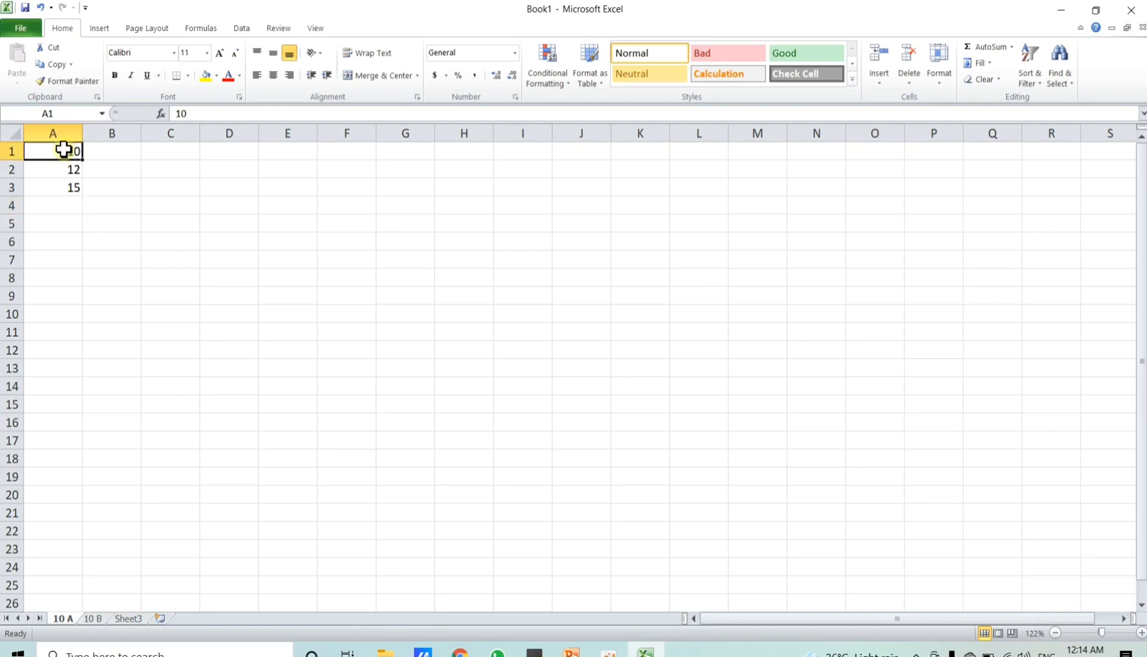
{"action": "left_click", "coordinate": [59, 170]}
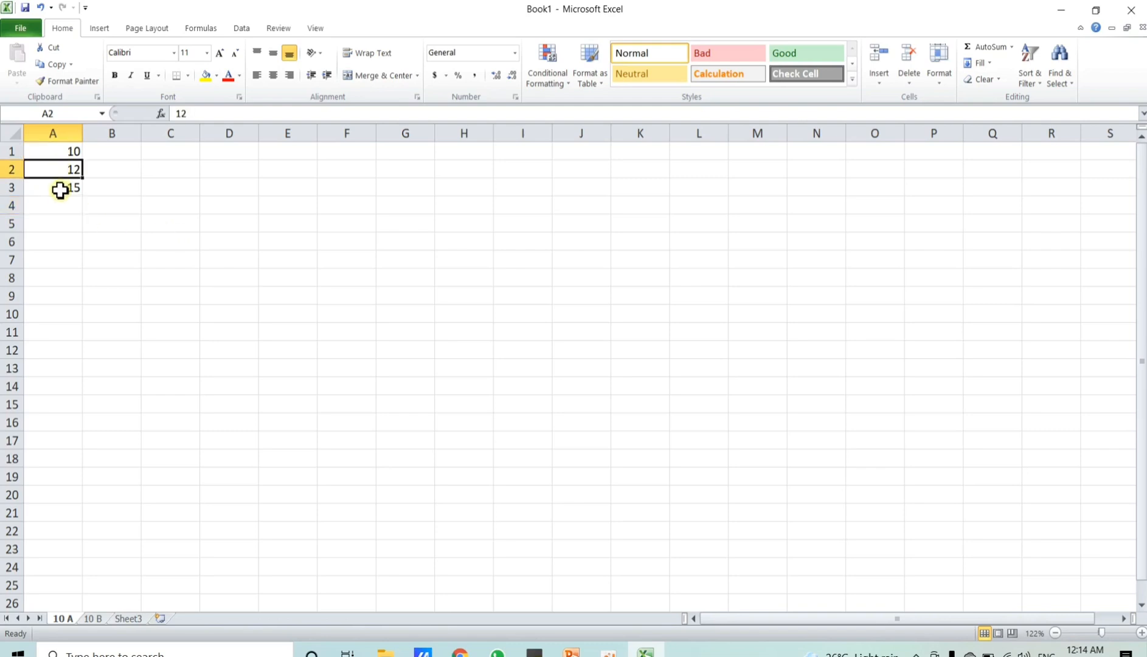
{"action": "left_click", "coordinate": [60, 191]}
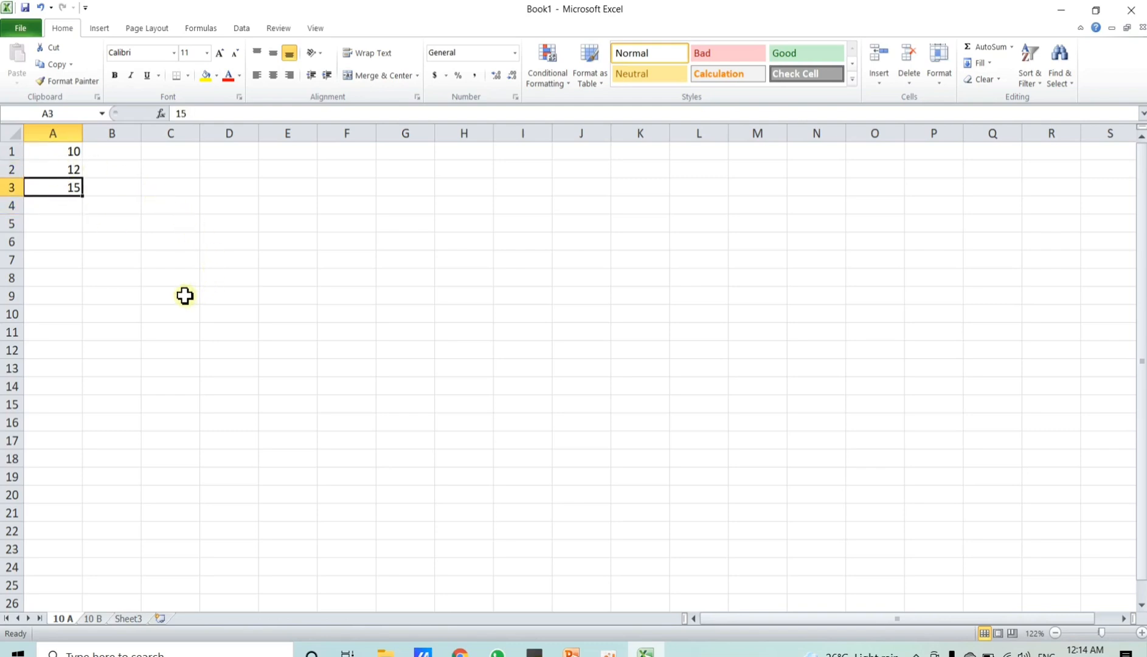
{"action": "left_click", "coordinate": [238, 280]}
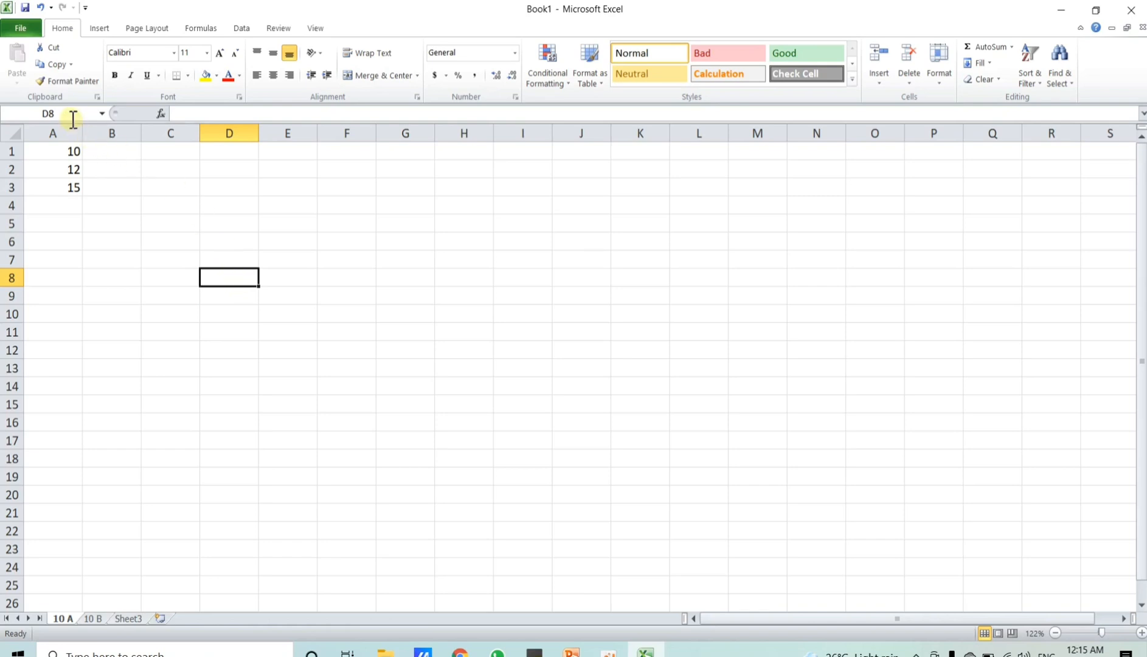
{"action": "left_click", "coordinate": [242, 256]}
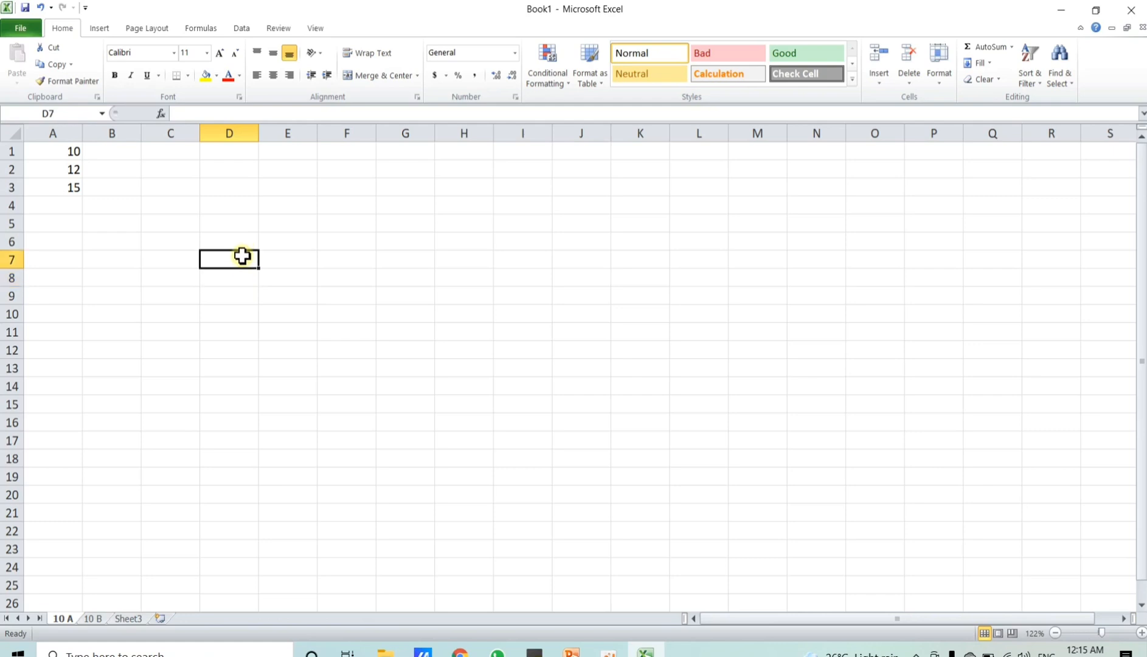
{"action": "left_click", "coordinate": [241, 242]}
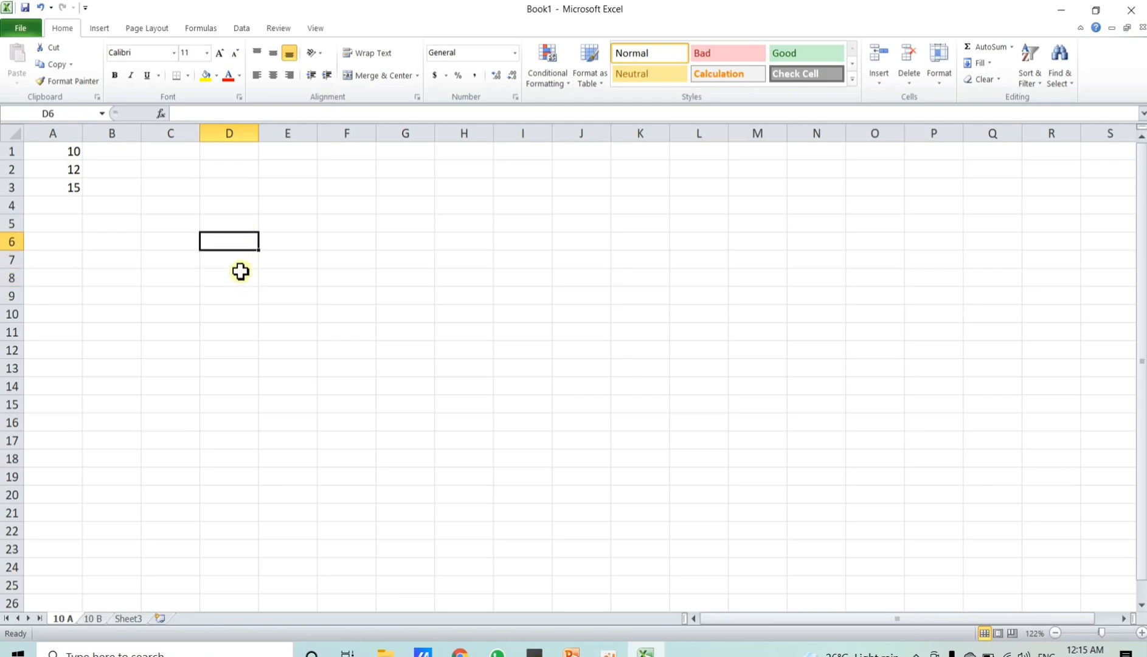
{"action": "left_click", "coordinate": [238, 292]}
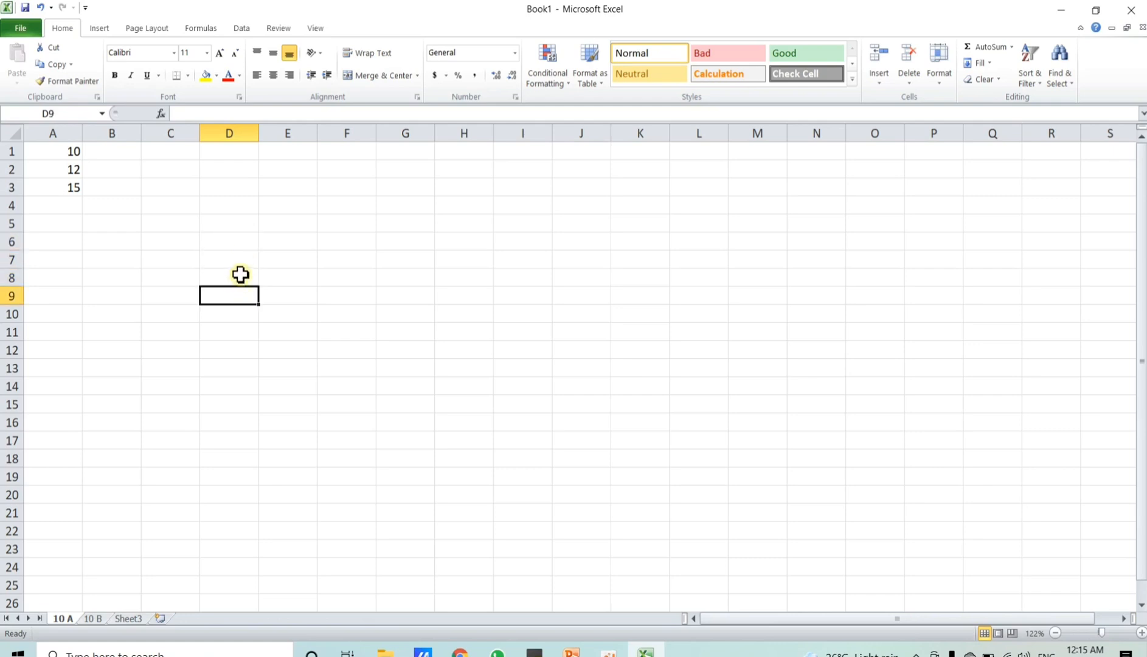